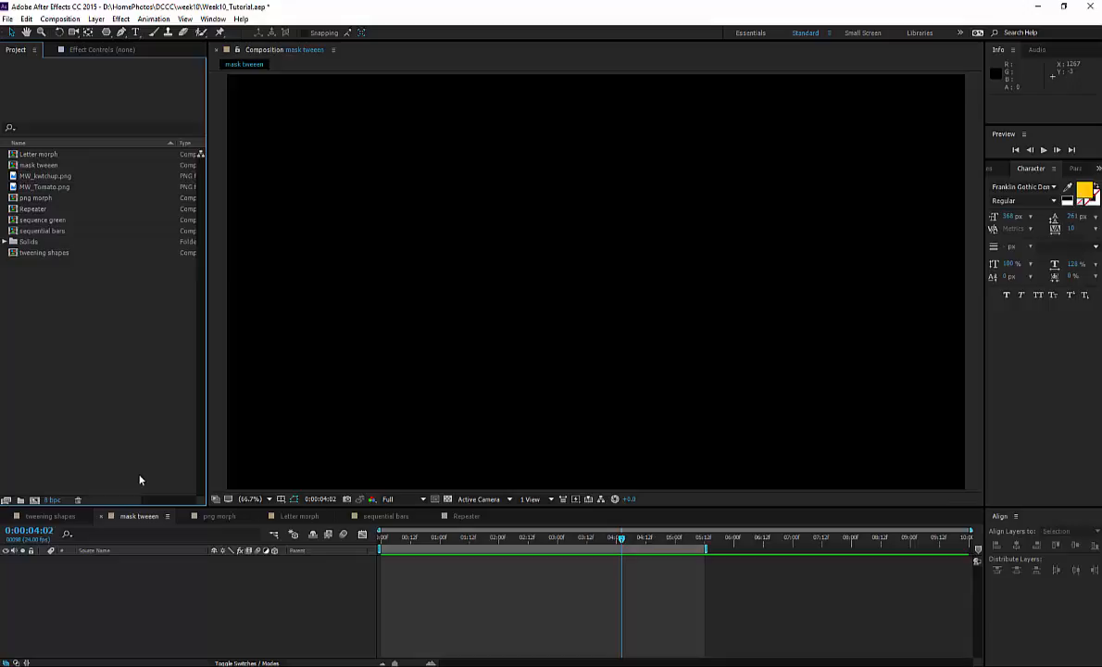
Step: Create a full-frame solid layer in the mask tween composition with a dark yellow colour, RGB 210, 179, 6
click(154, 622)
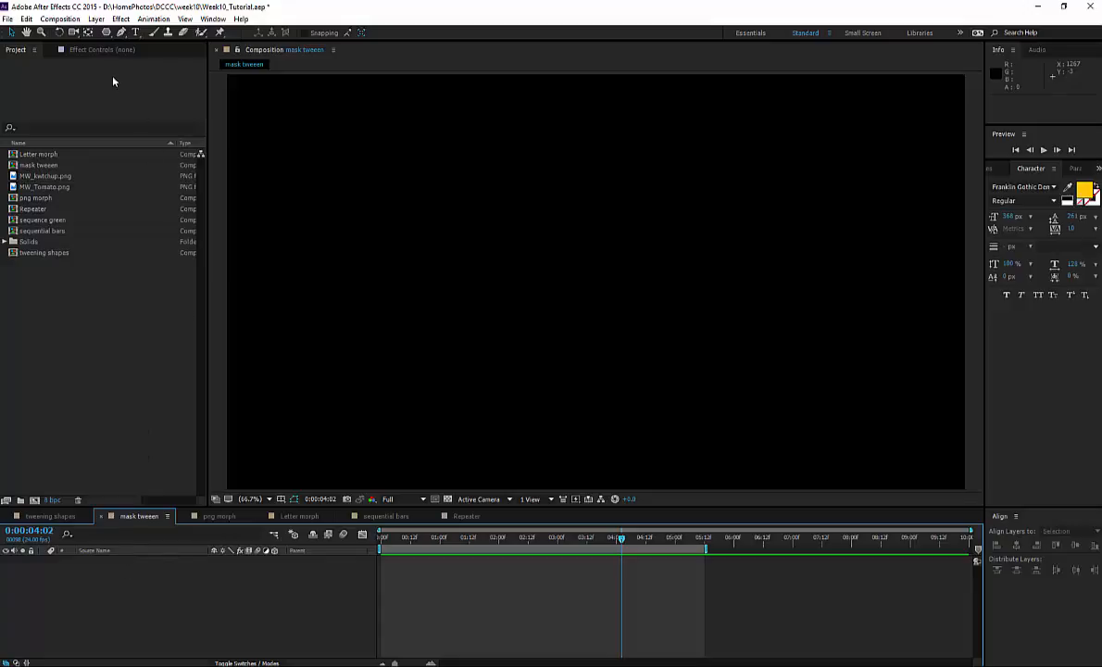
click(97, 19)
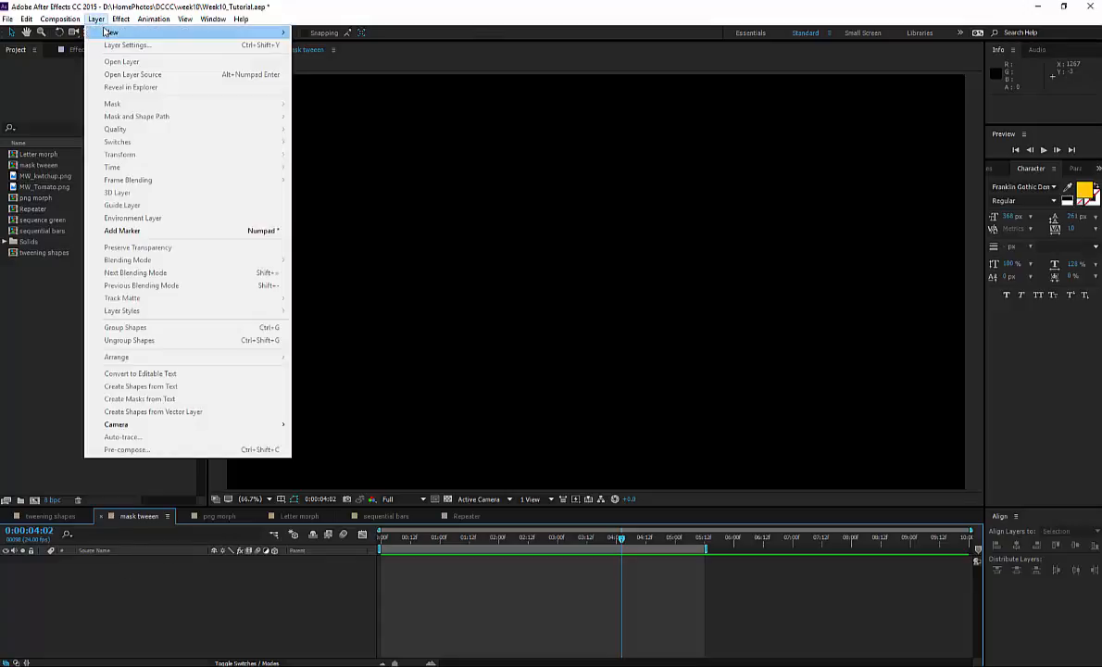
mouse_move(108, 32)
click(360, 45)
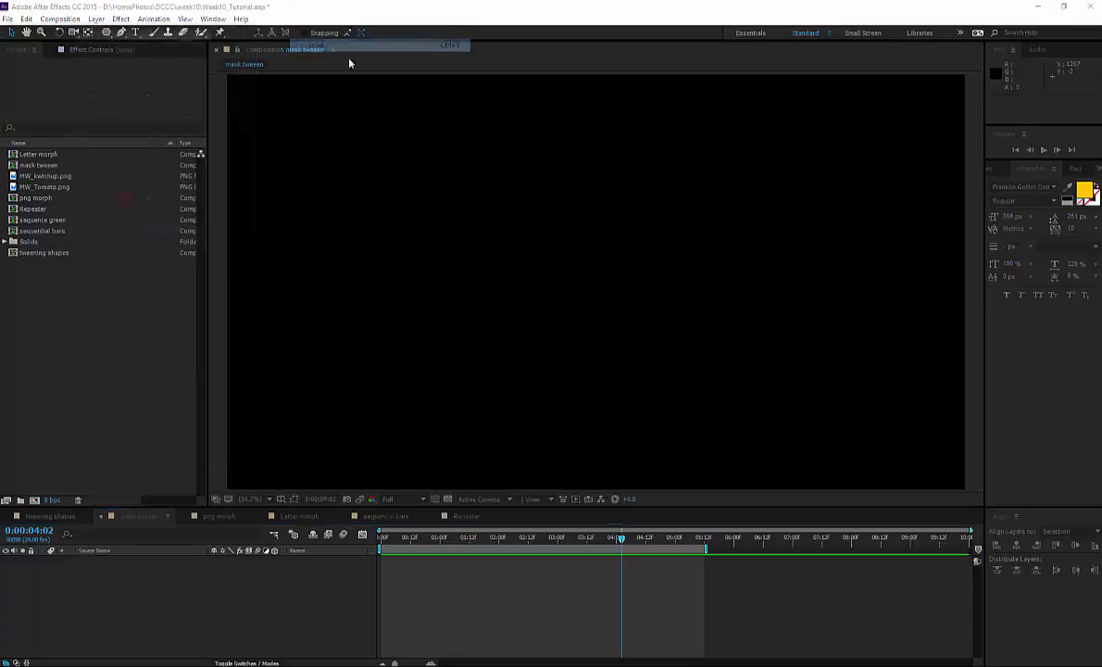
click(123, 202)
mouse_move(176, 172)
mouse_down()
mouse_move(176, 137)
mouse_move(172, 154)
mouse_up()
drag(139, 40, 158, 53)
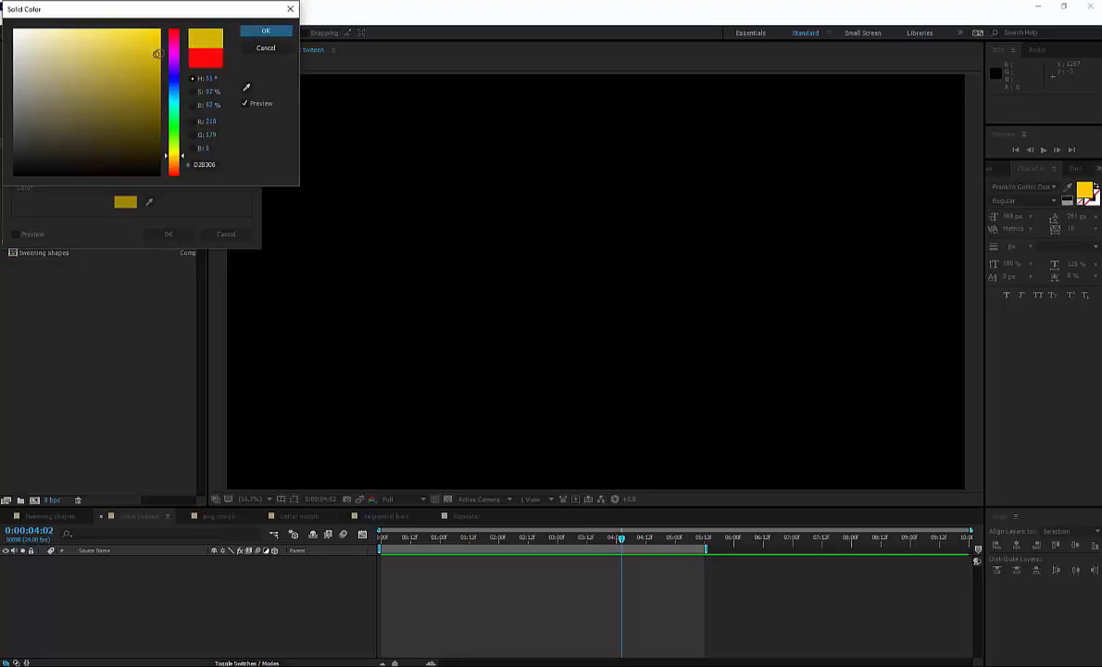
click(260, 33)
click(178, 235)
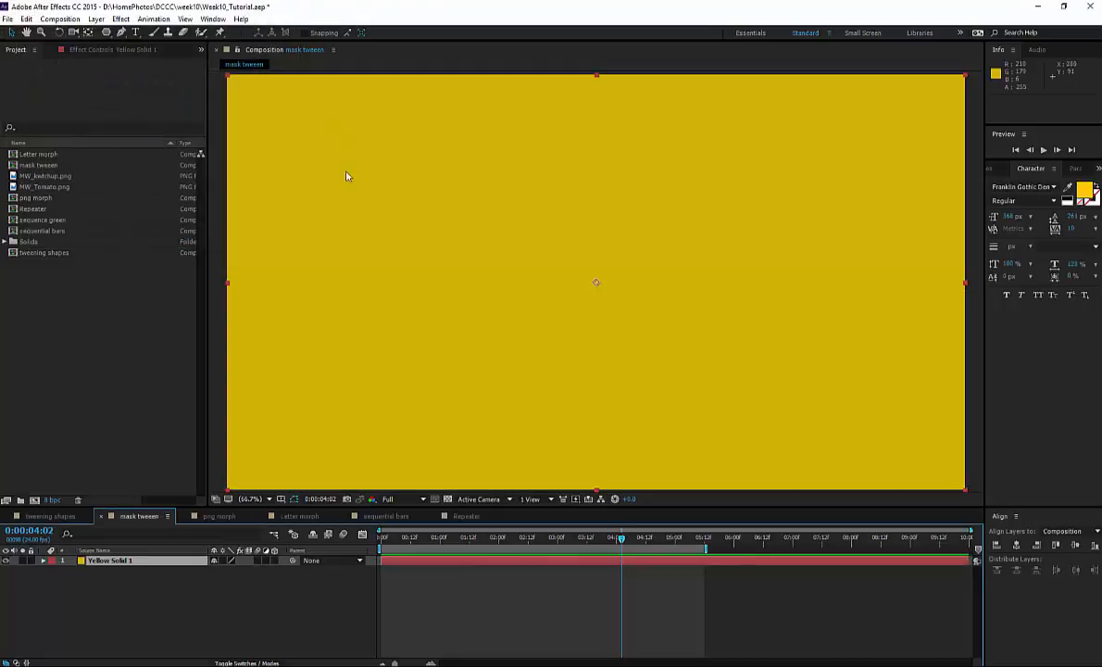
click(199, 579)
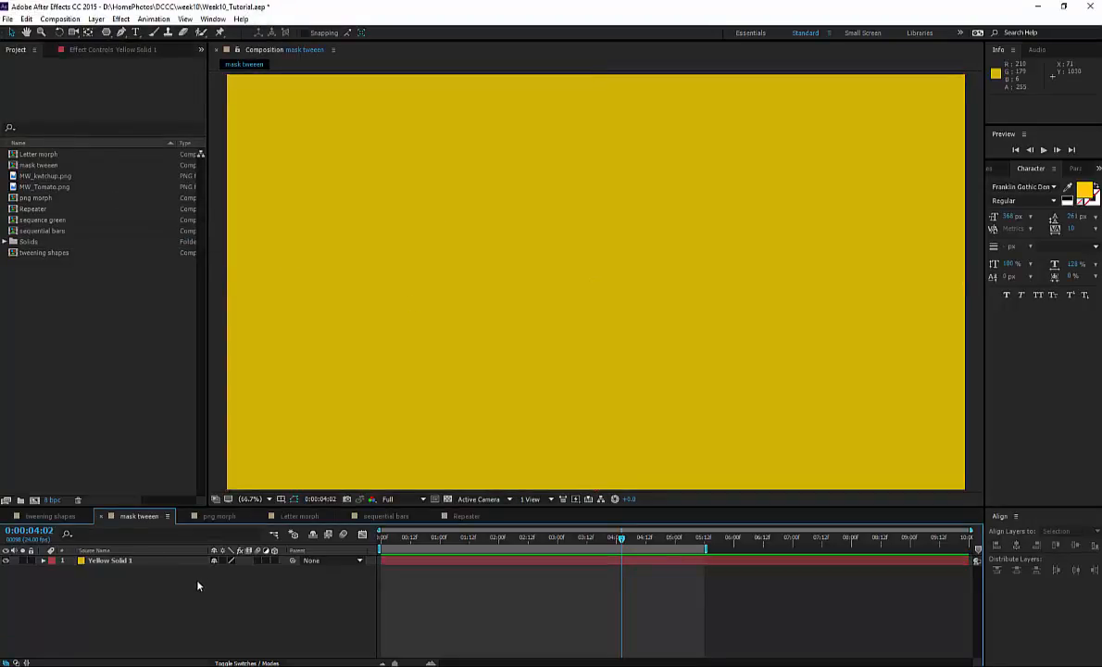
Step: Draw a pentagon mask on the yellow solid and move the shape near the centre of the composition
click(104, 562)
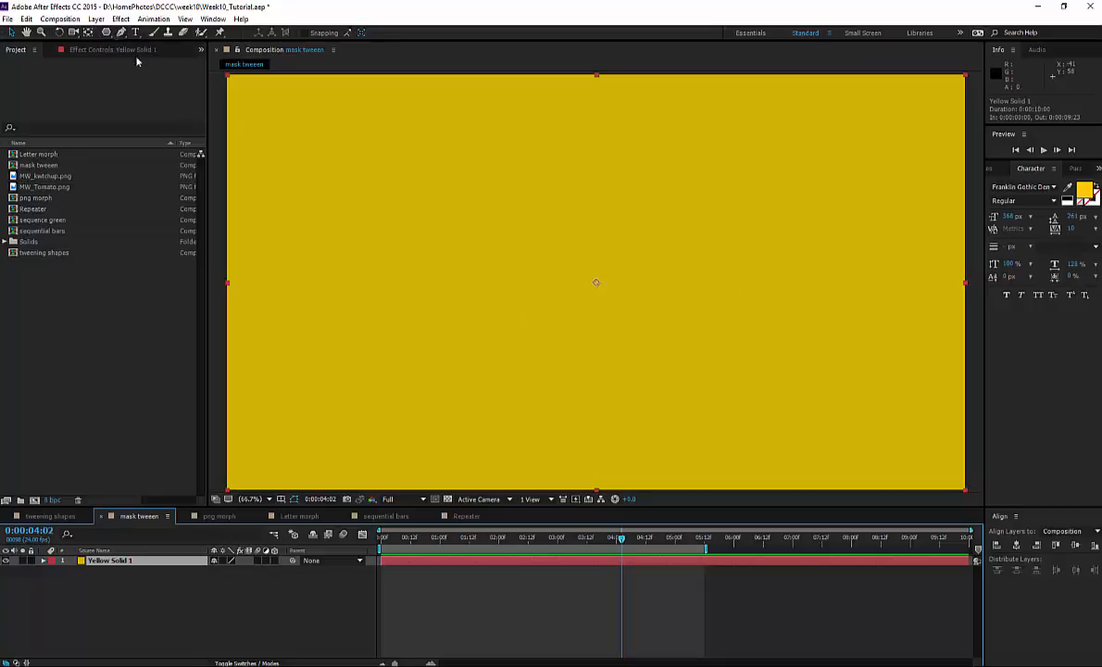
click(106, 33)
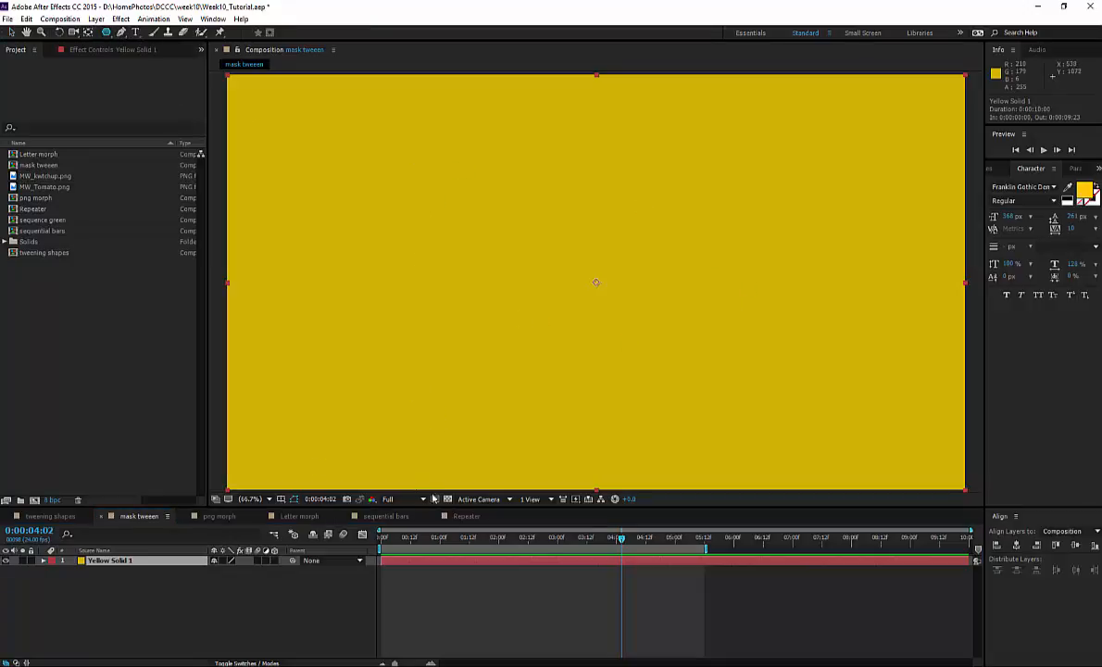
mouse_move(533, 228)
mouse_down()
mouse_move(656, 325)
mouse_move(639, 308)
mouse_up()
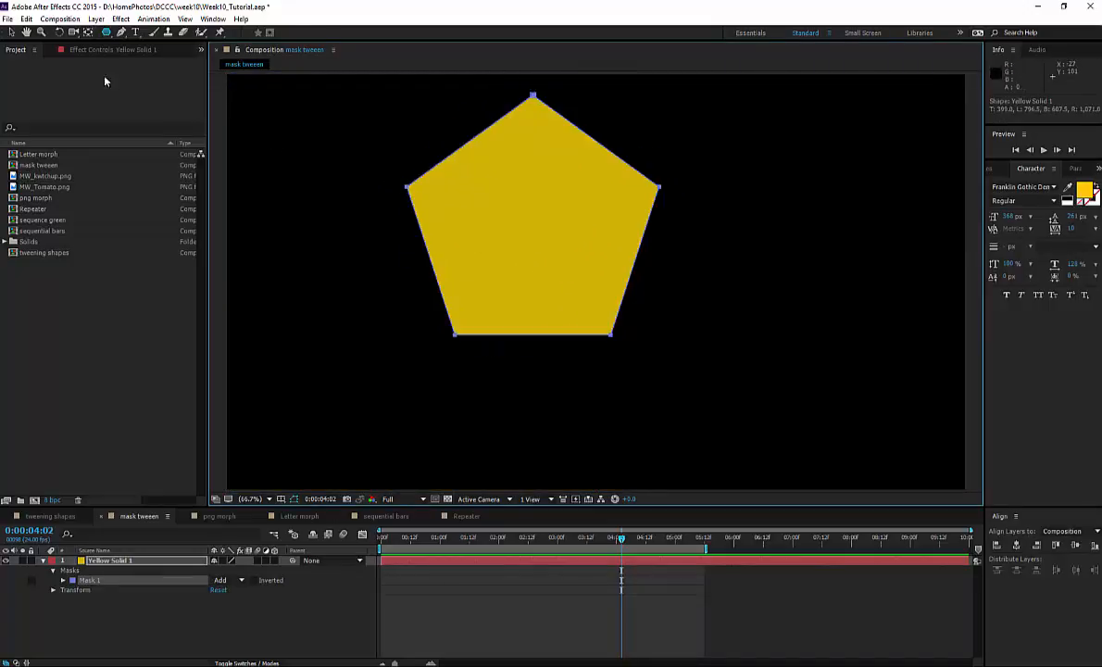
click(11, 32)
drag(504, 192, 560, 239)
drag(517, 205, 566, 258)
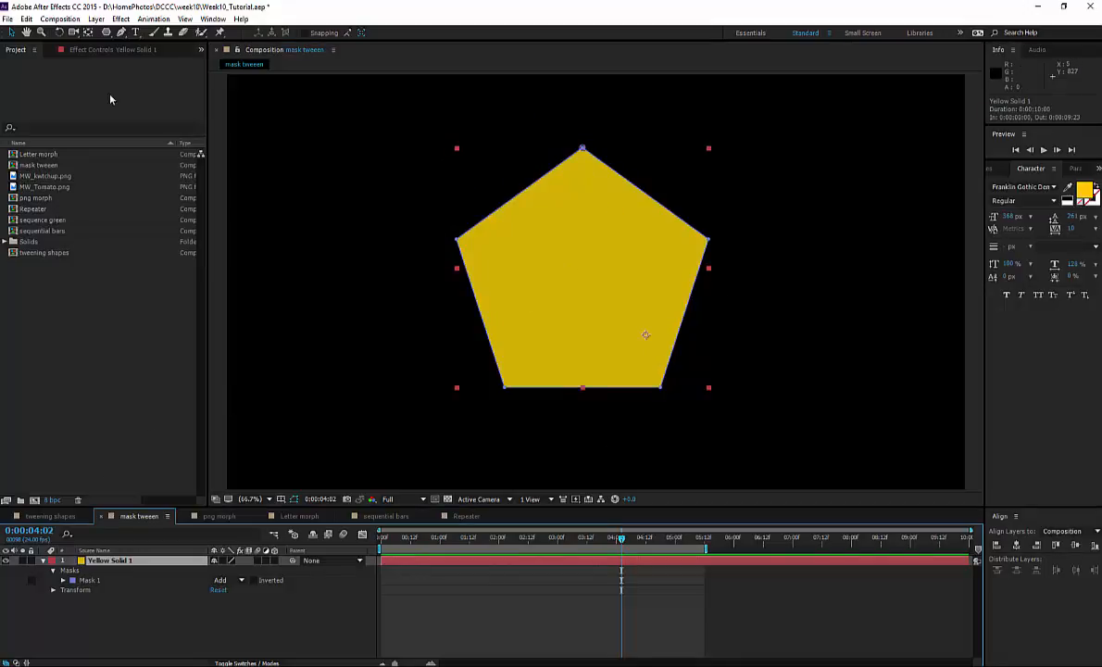
Step: Create a second full-frame solid layer coloured bright magenta
click(95, 18)
mouse_move(97, 33)
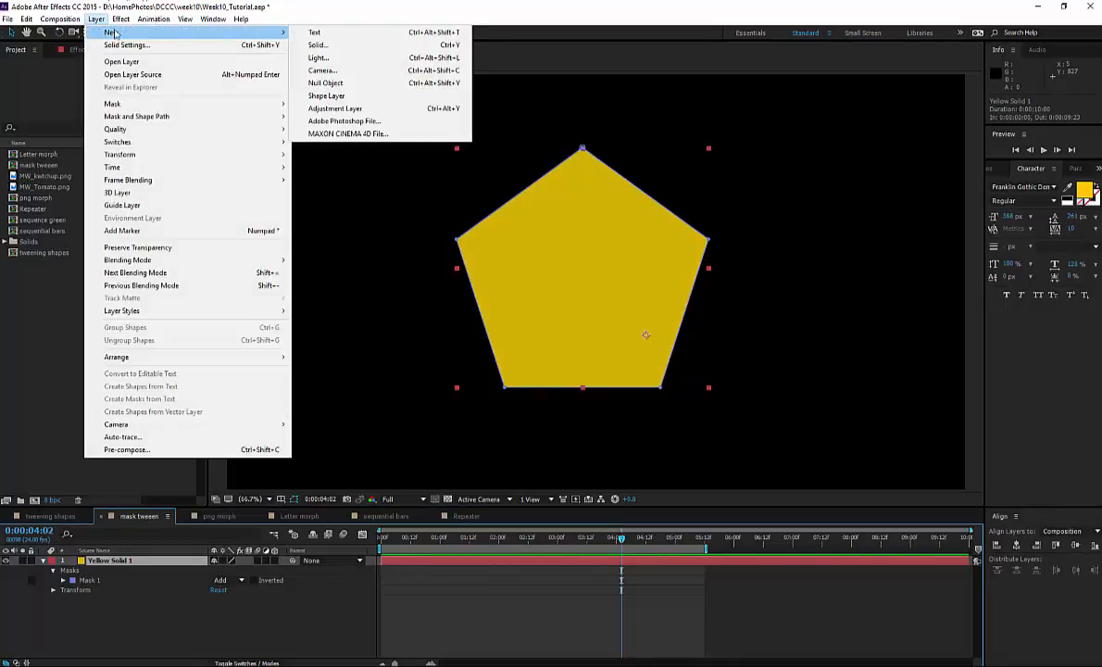
click(345, 47)
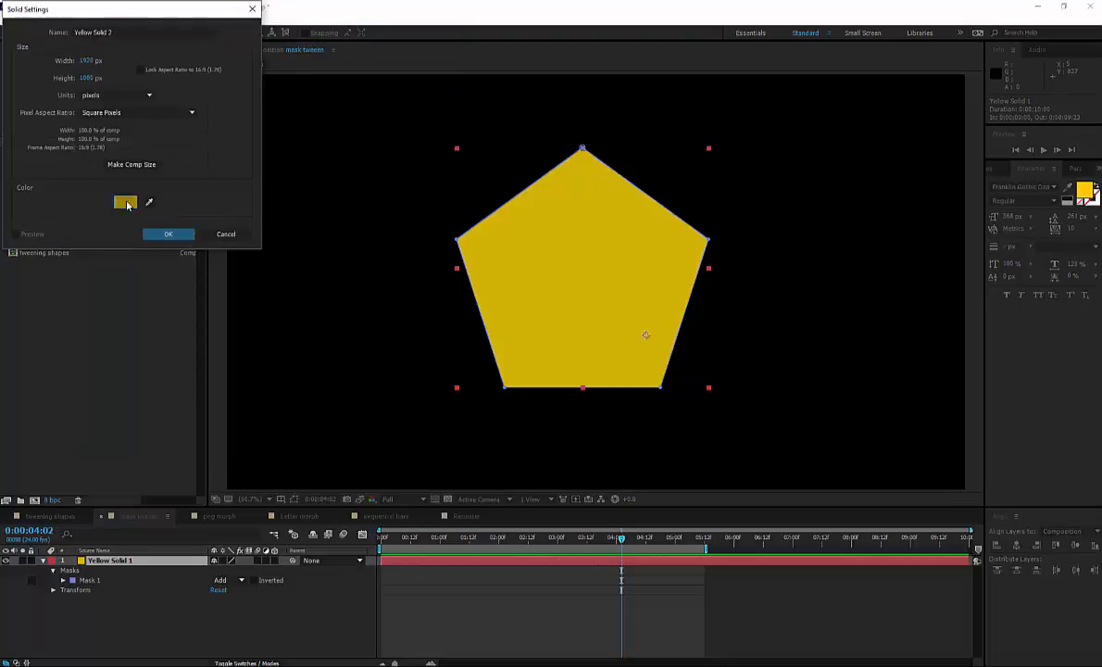
click(124, 202)
drag(172, 74, 173, 54)
click(159, 29)
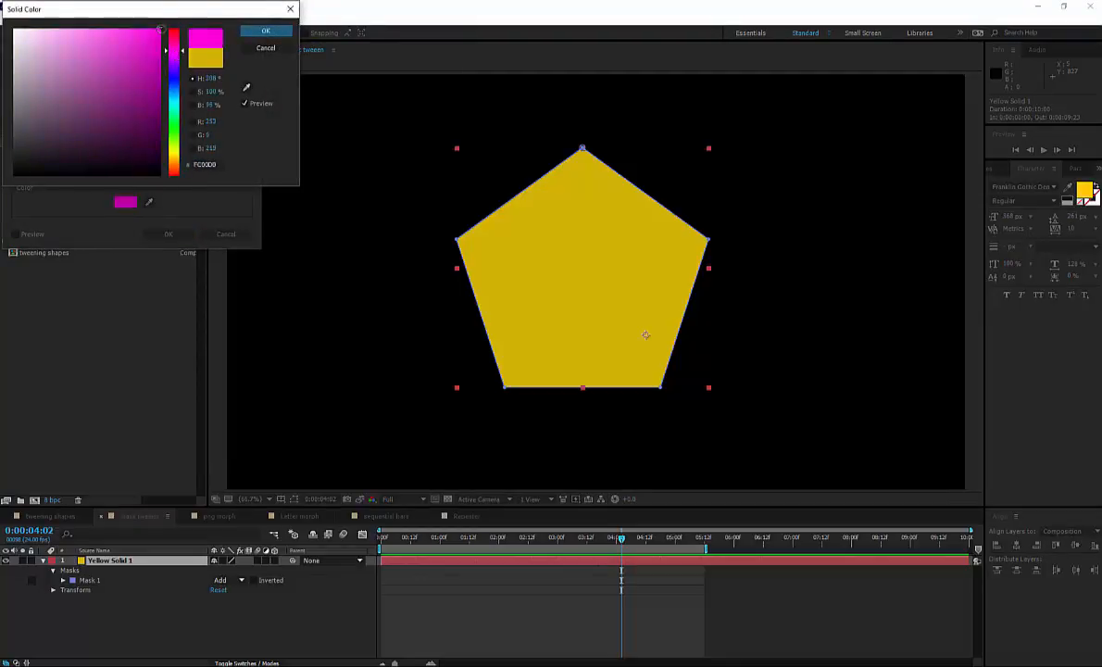
click(261, 31)
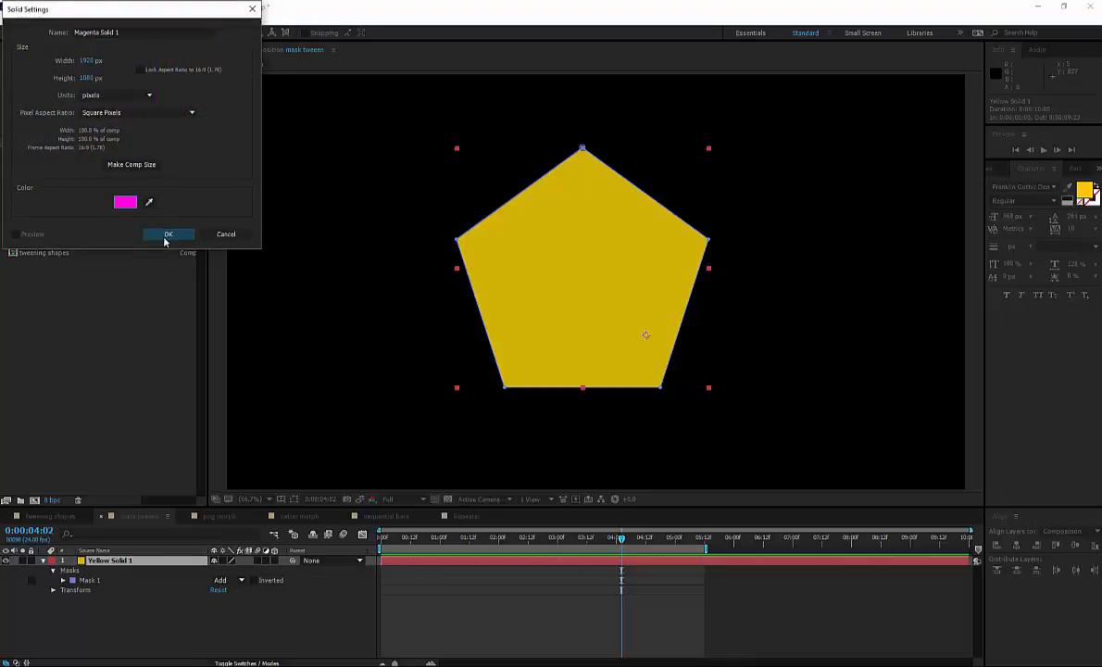
click(167, 235)
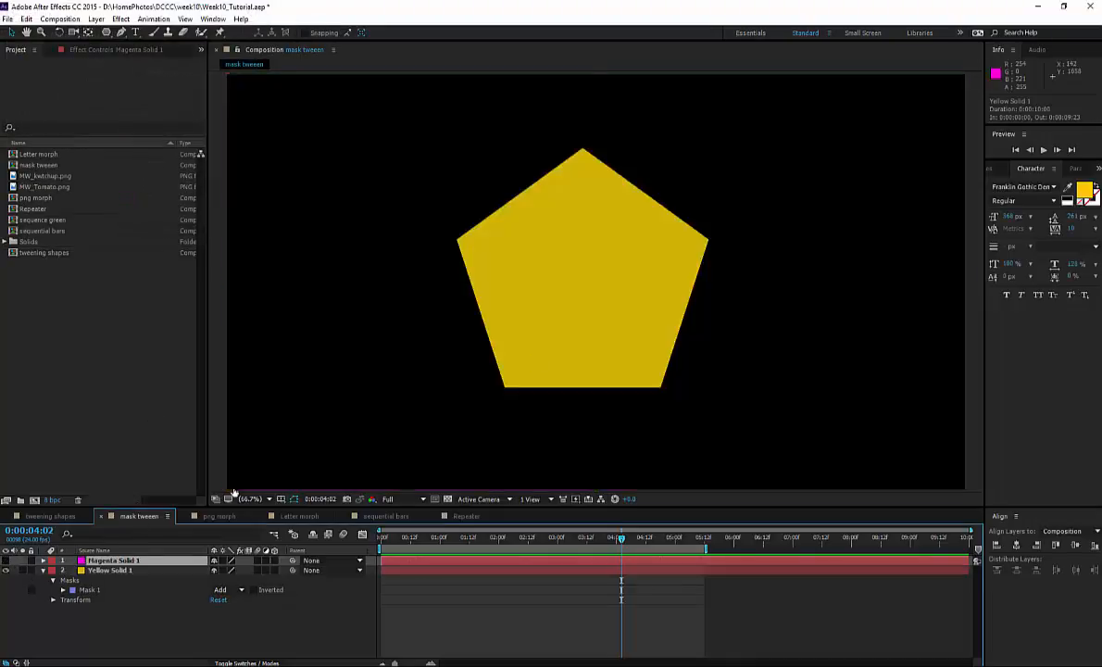
Step: Hide the magenta solid and give it a circular mask about 642 px across, centred over the yellow pentagon
click(6, 561)
click(117, 563)
click(106, 32)
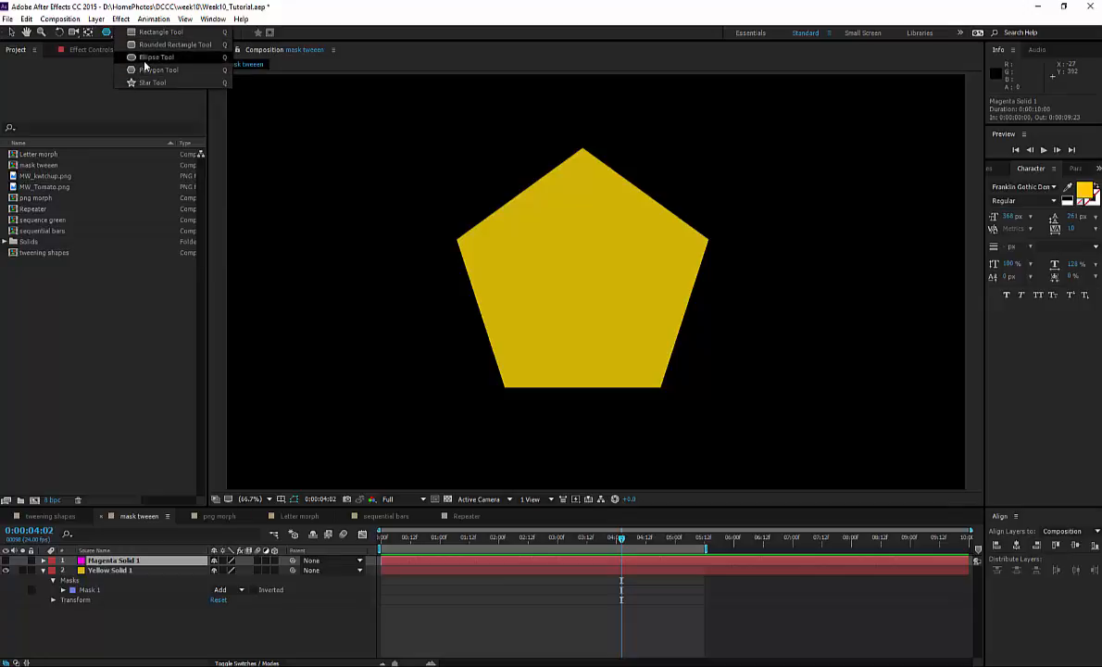
click(145, 59)
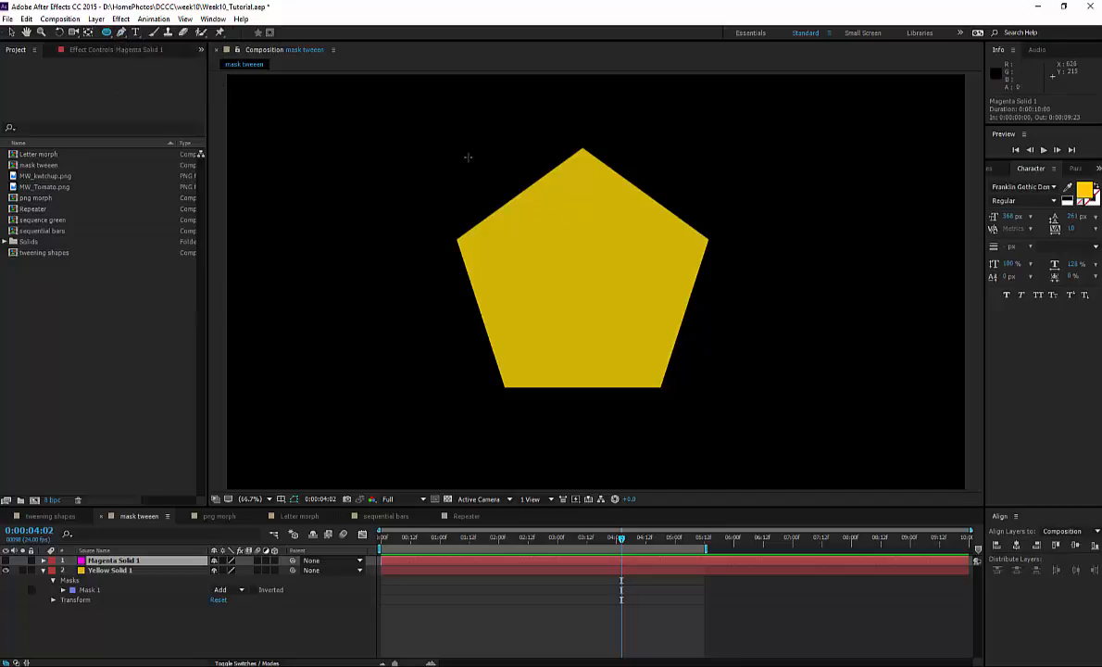
mouse_move(474, 152)
mouse_down()
mouse_move(638, 305)
mouse_move(712, 399)
mouse_up()
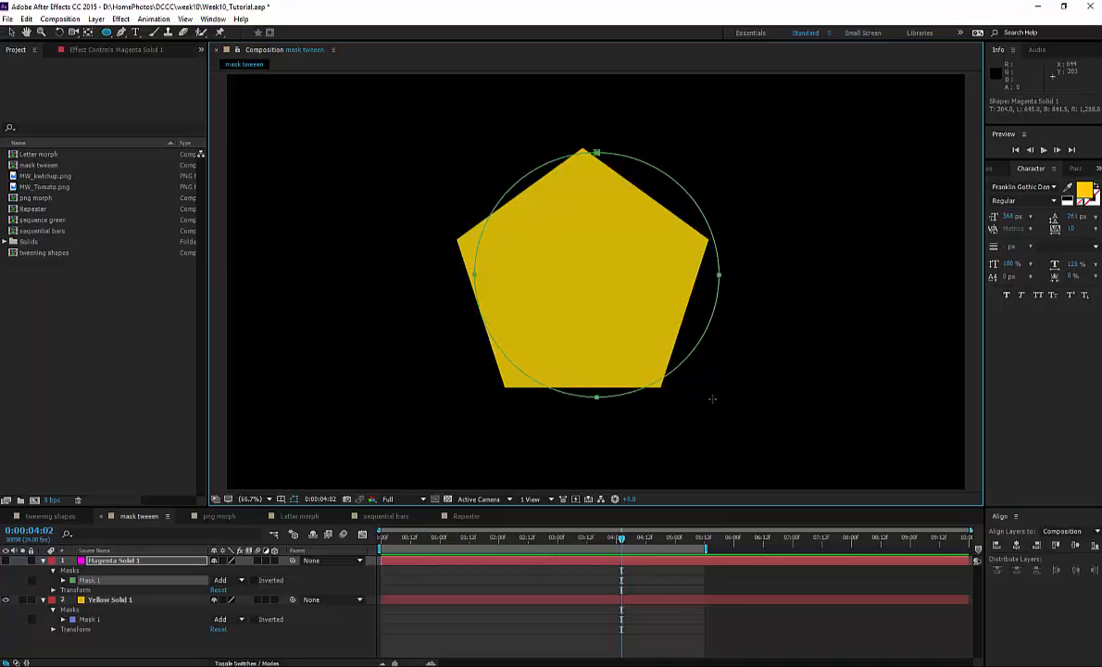
click(11, 31)
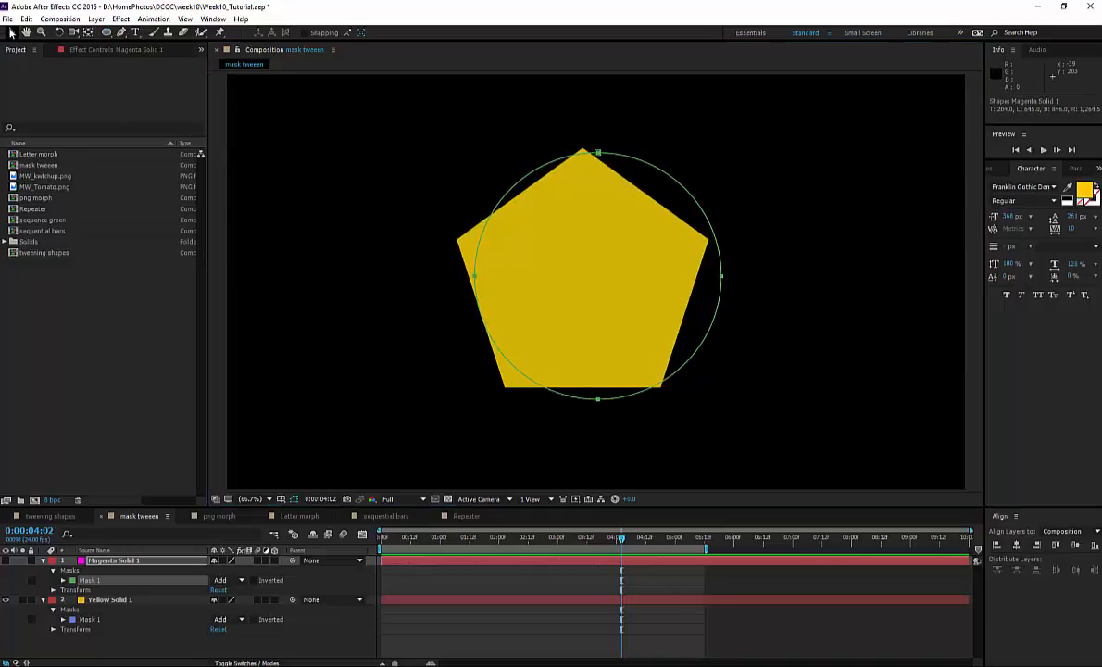
drag(722, 276, 706, 269)
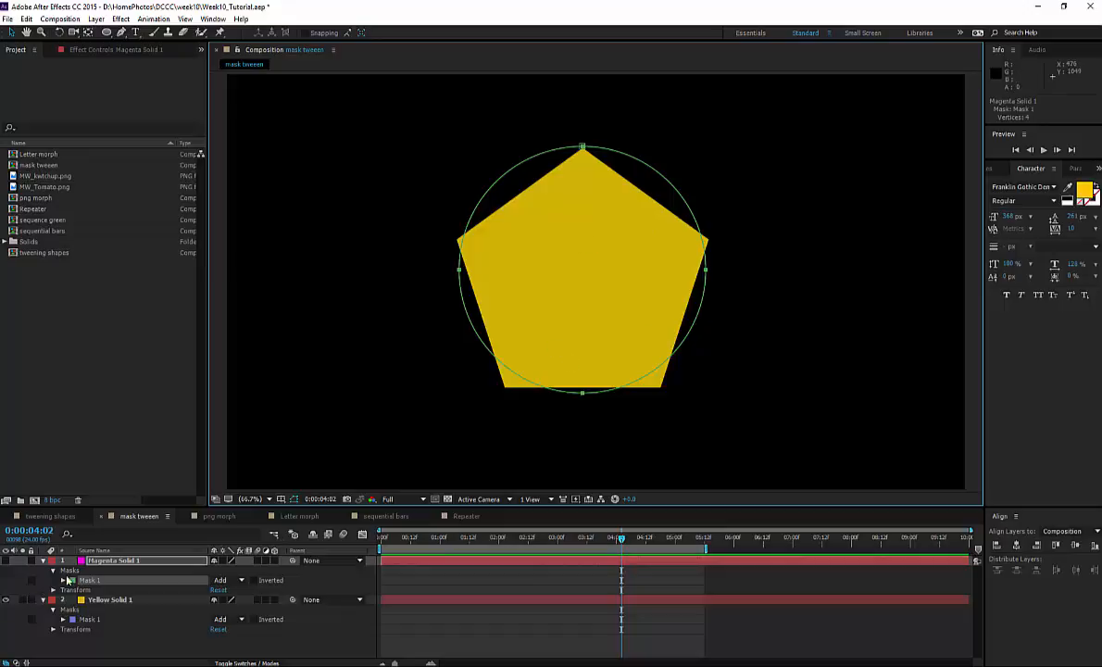
Step: Show the magenta solid again and reveal only the Mask Path property on both solid layers
click(6, 560)
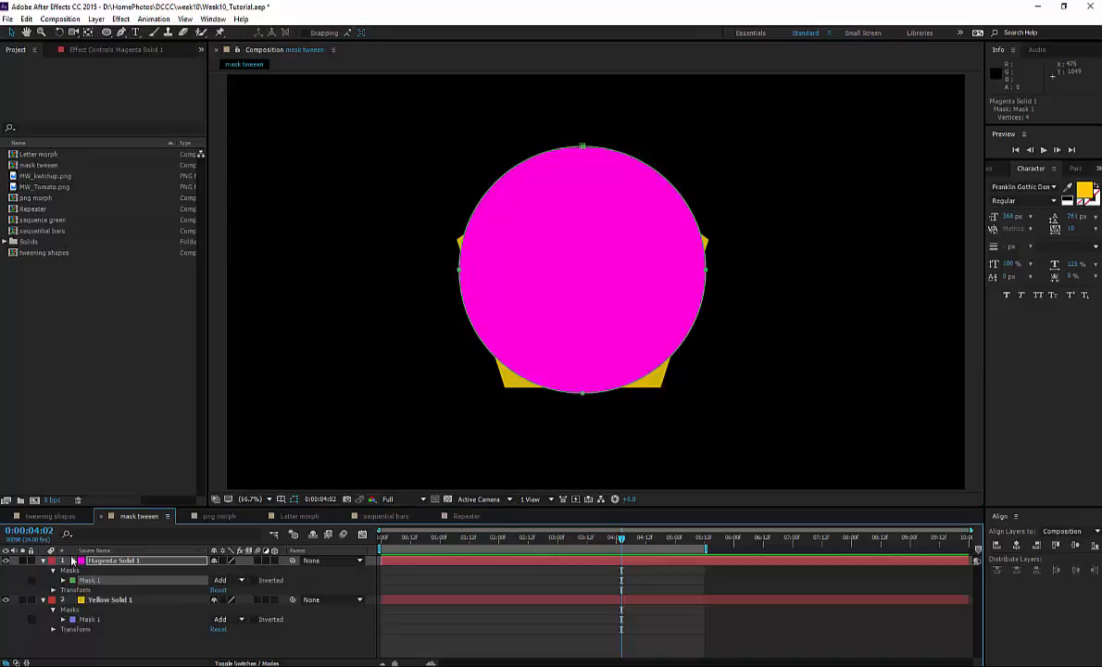
click(62, 619)
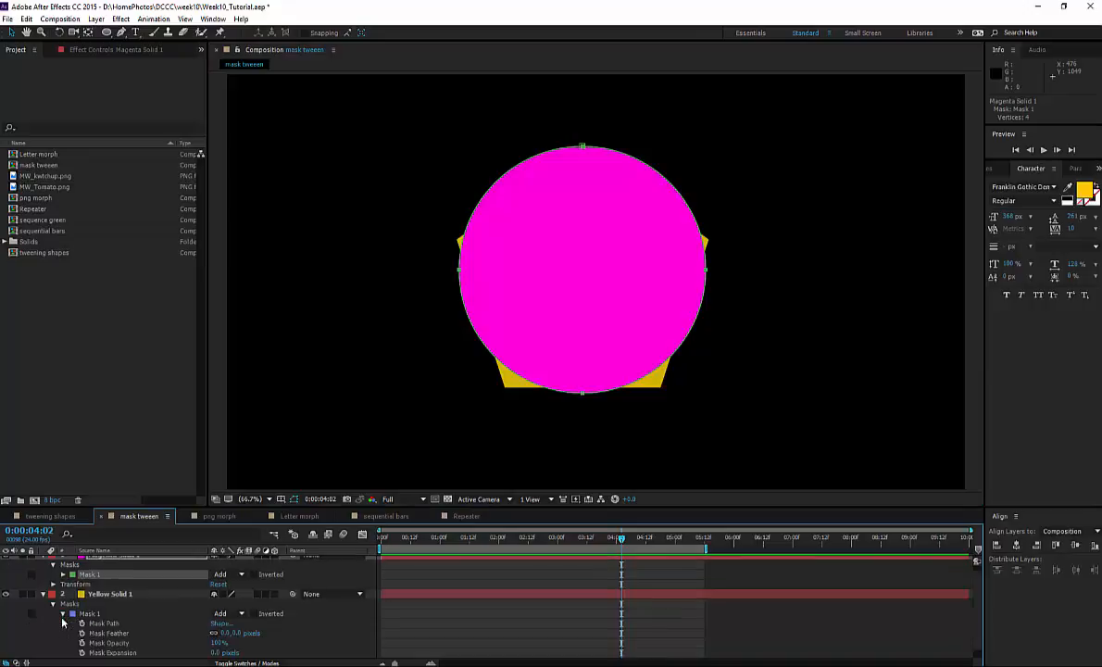
click(63, 575)
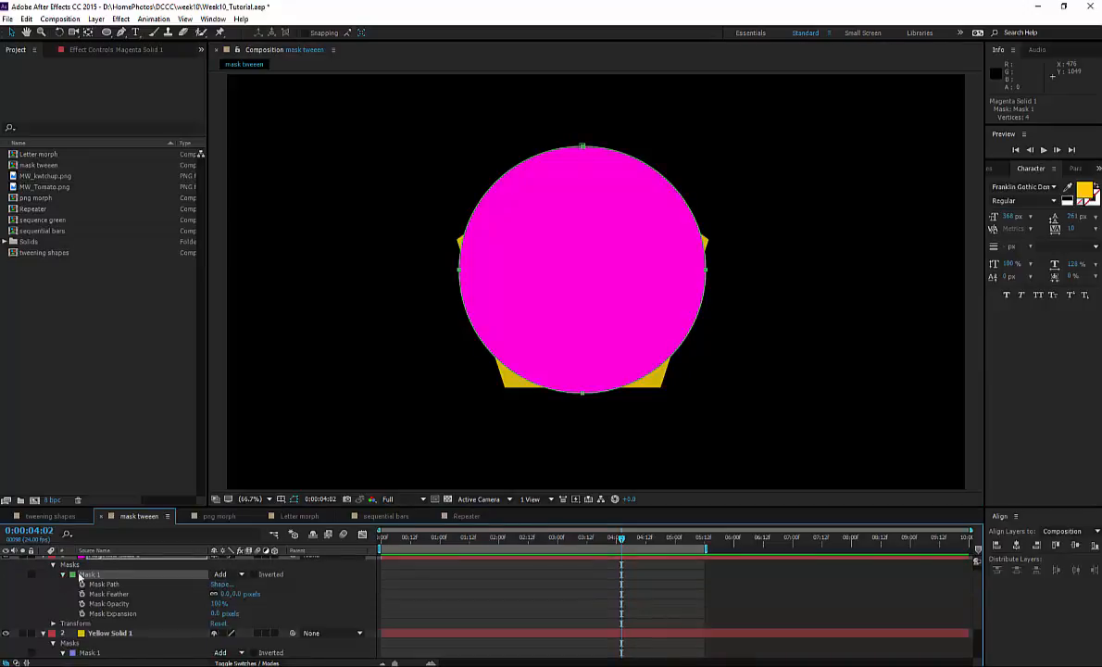
click(124, 558)
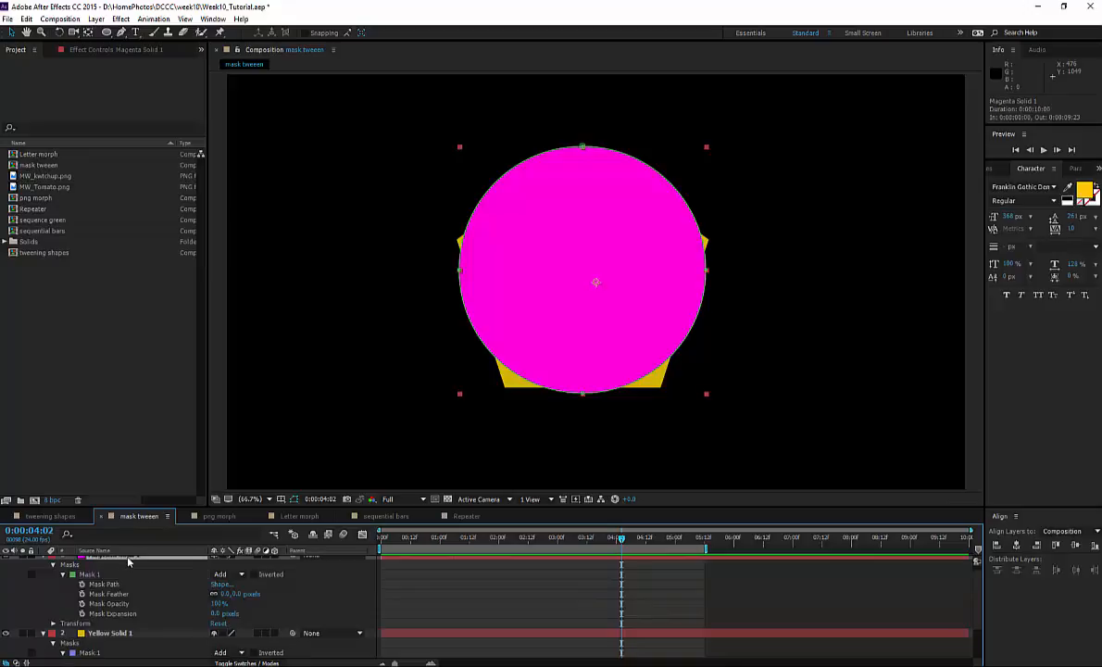
key(m)
click(108, 591)
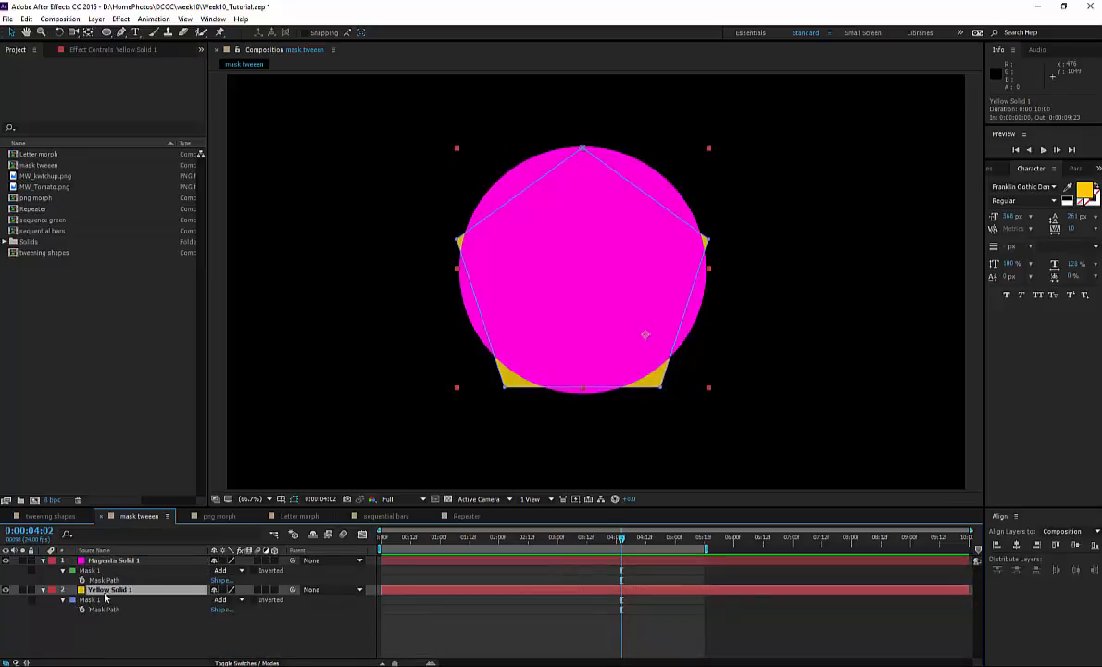
click(101, 561)
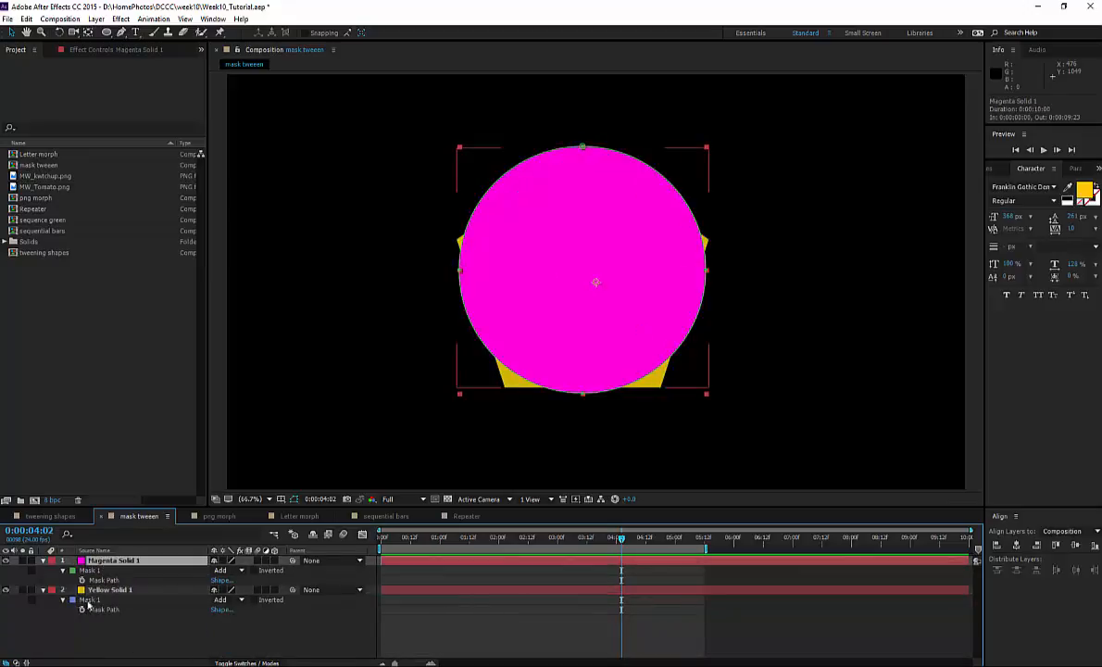
Step: Enable Mask Path keyframing on both solids, then move both keyframes and the current time to 0:00:00:00
click(84, 611)
click(82, 581)
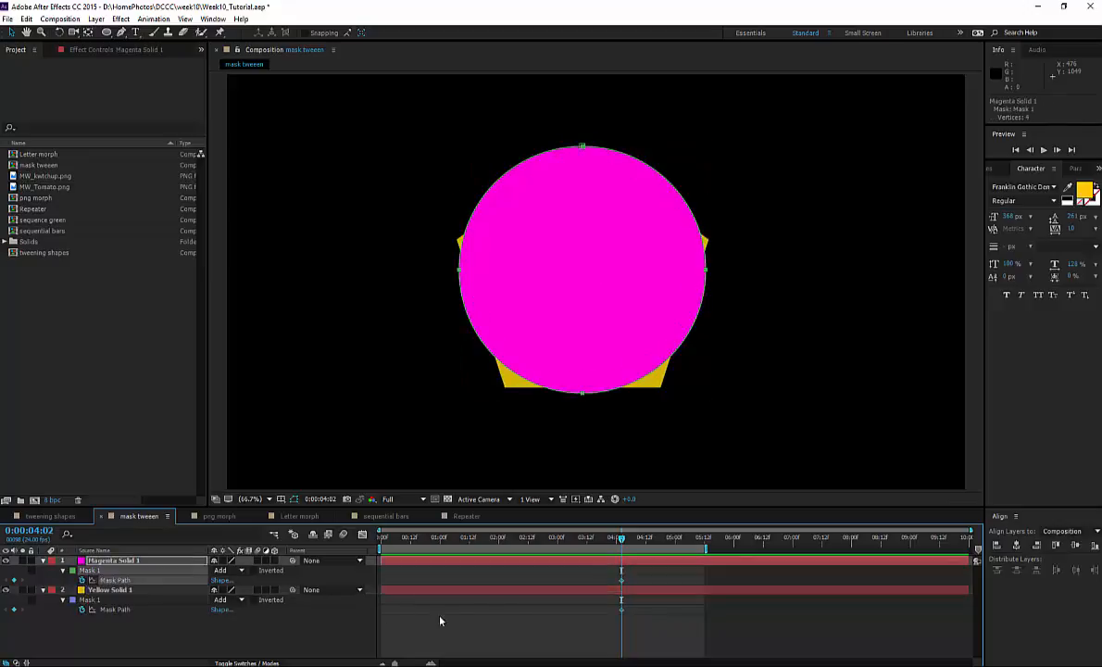
drag(602, 580, 379, 608)
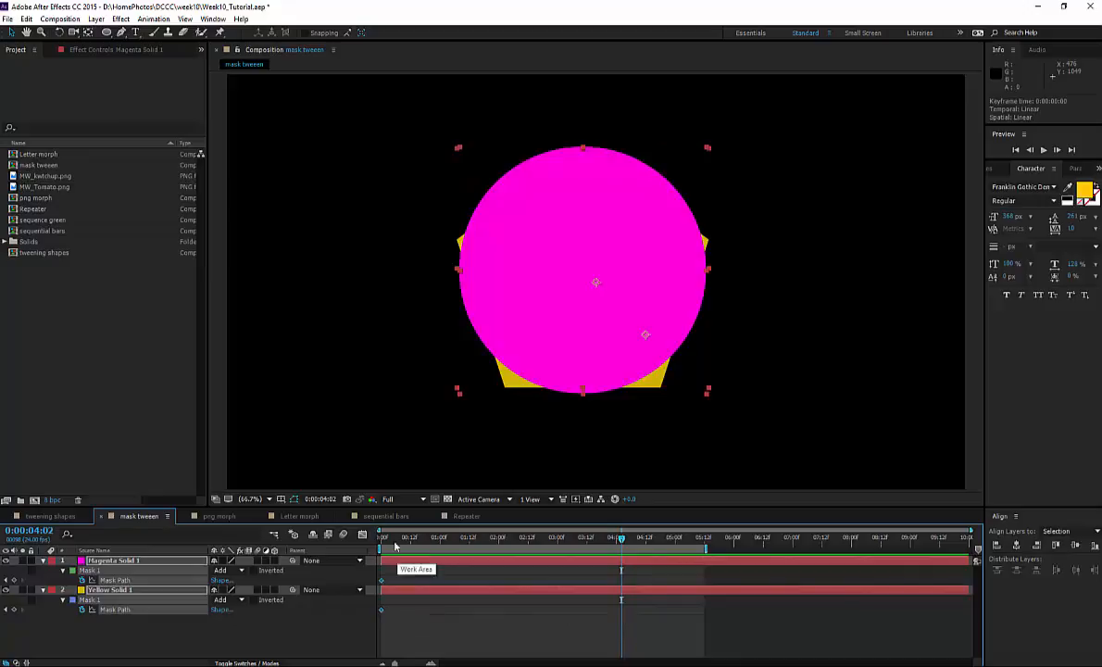
drag(392, 542, 373, 543)
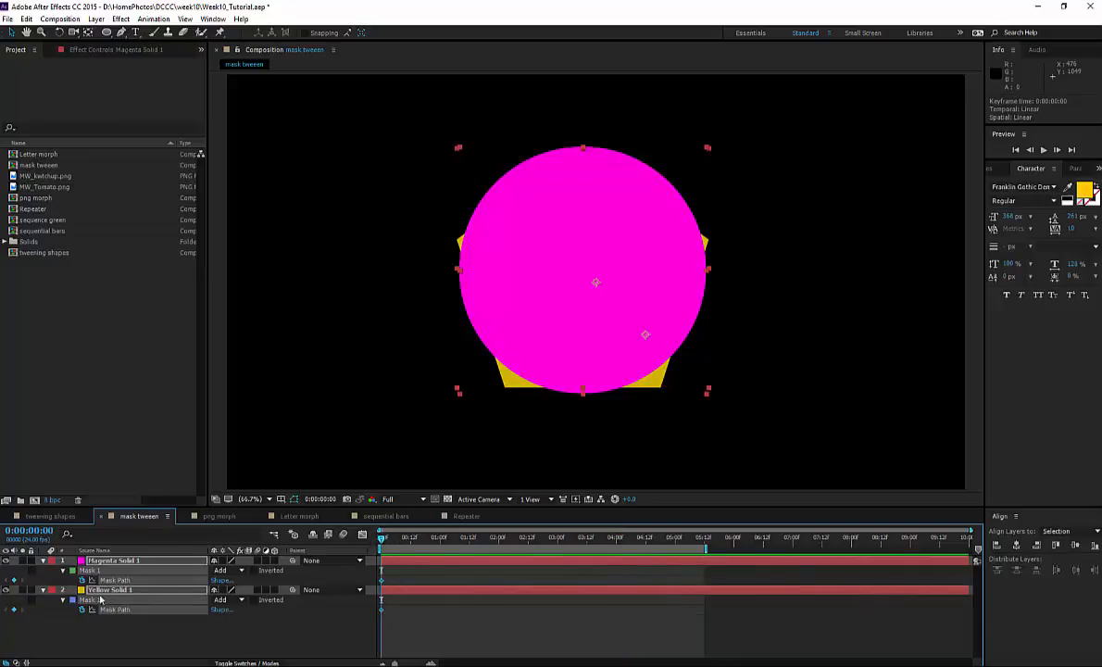
click(120, 642)
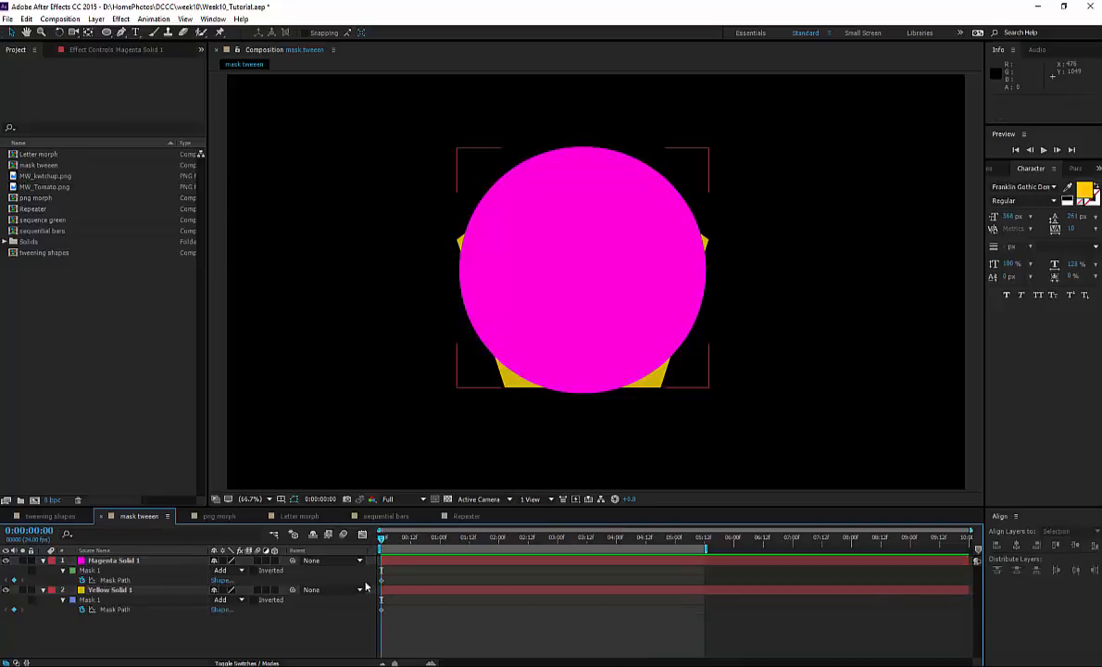
Step: Copy the magenta solid's Mask Path keyframe, then hide and collapse that layer
click(382, 581)
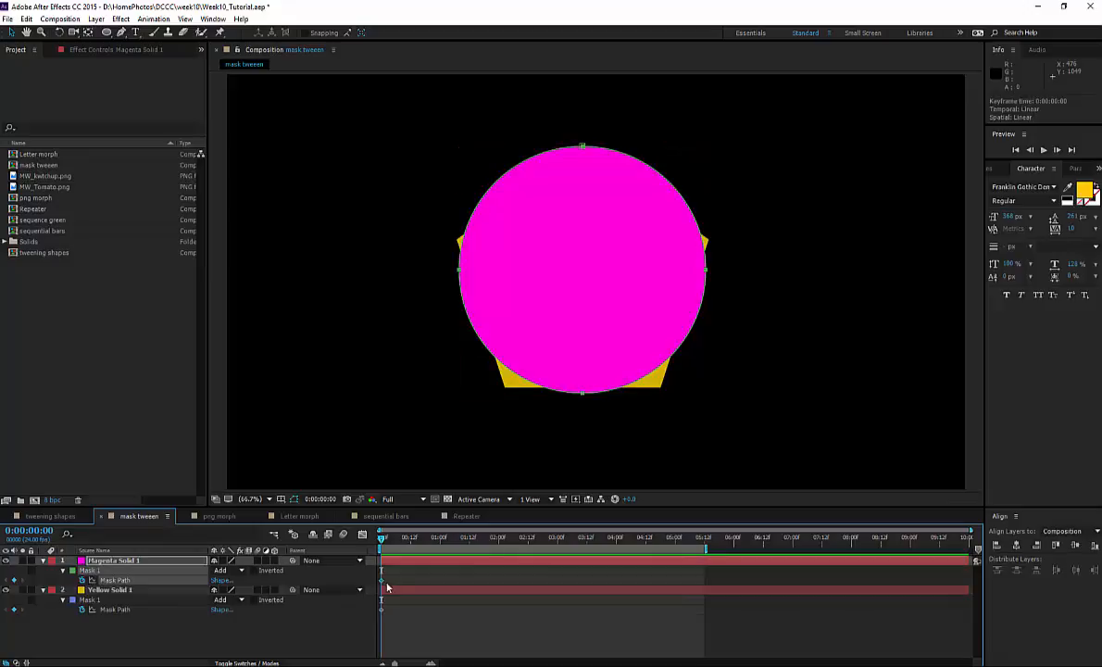
key(ctrl+c)
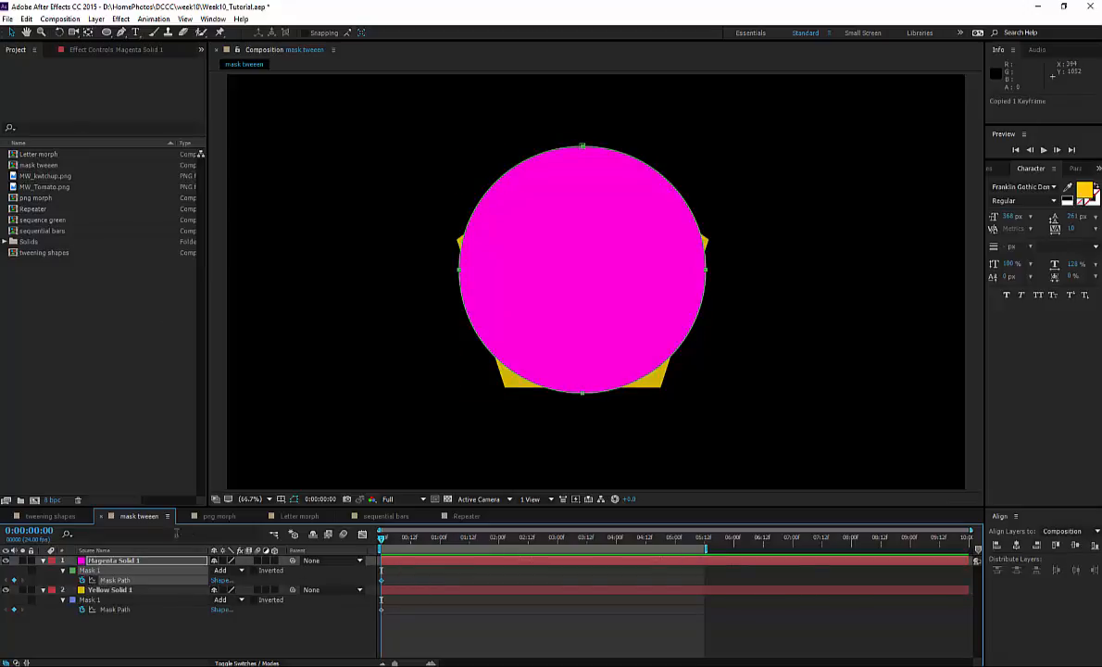
click(6, 561)
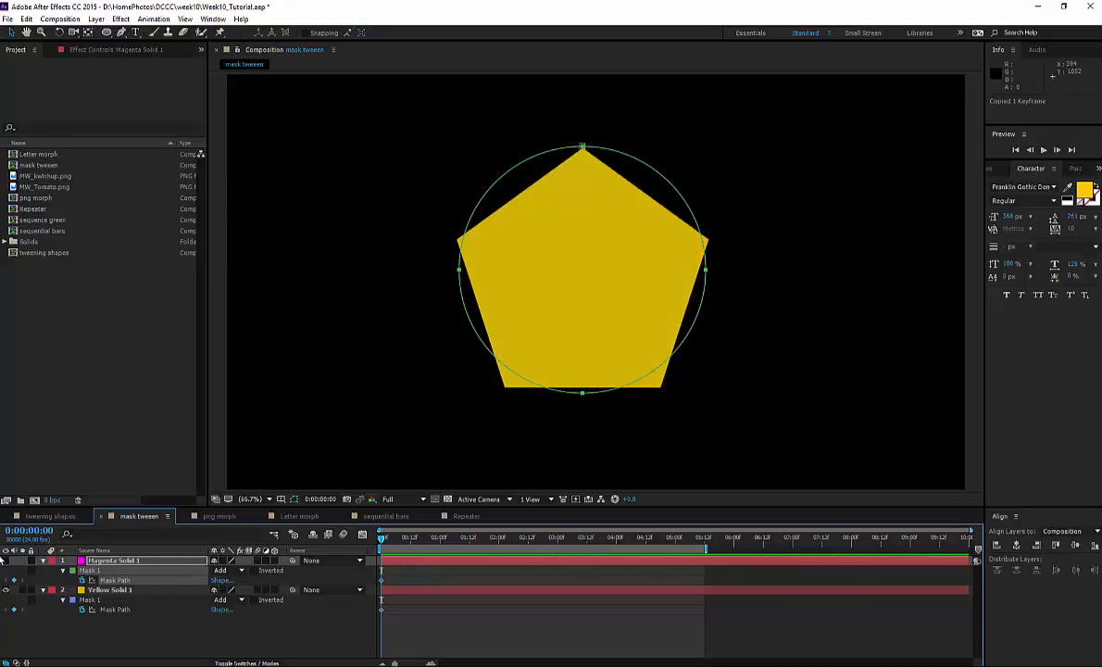
click(45, 562)
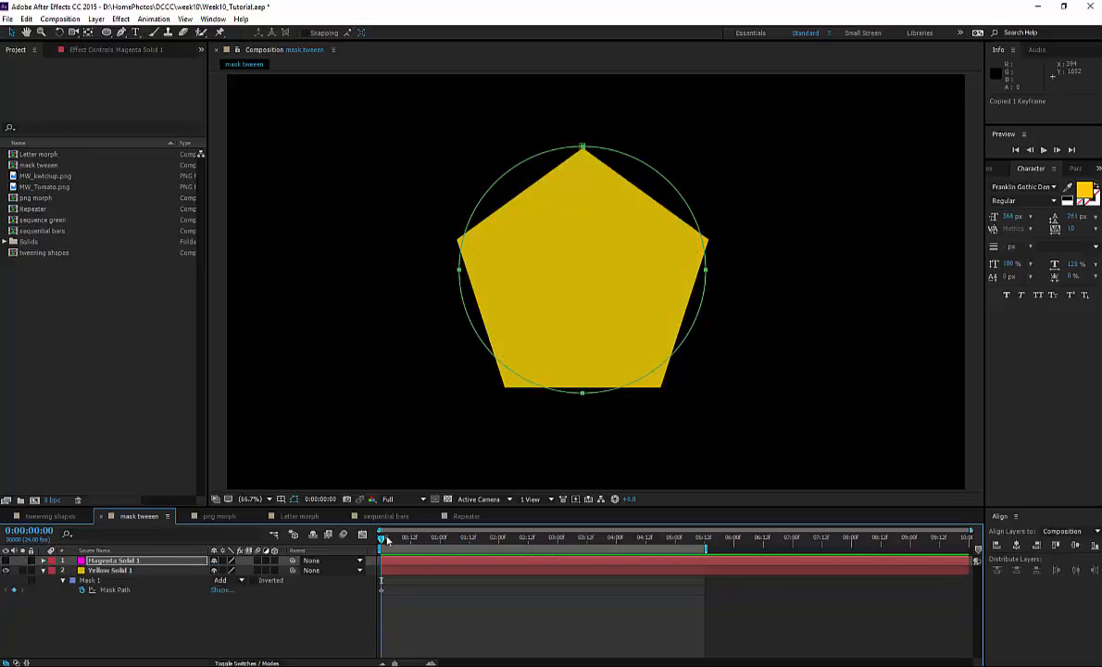
Step: Add a Mask Path keyframe on the yellow solid at 0:00:02:00 and replace it with the copied circle keyframe
drag(387, 540, 500, 550)
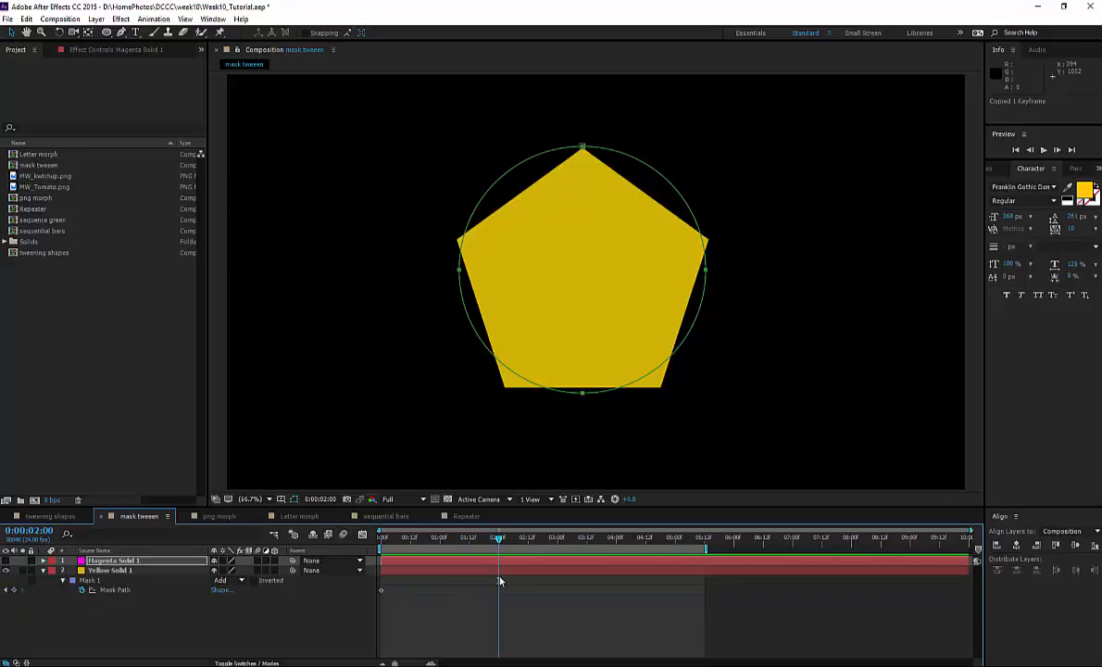
click(445, 572)
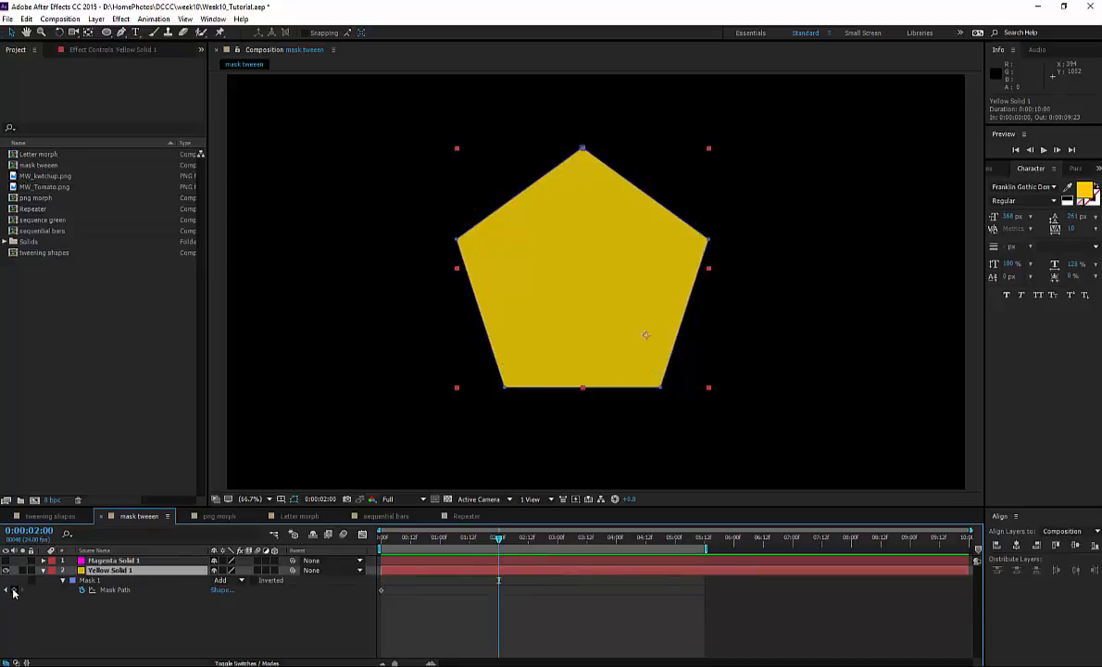
click(13, 591)
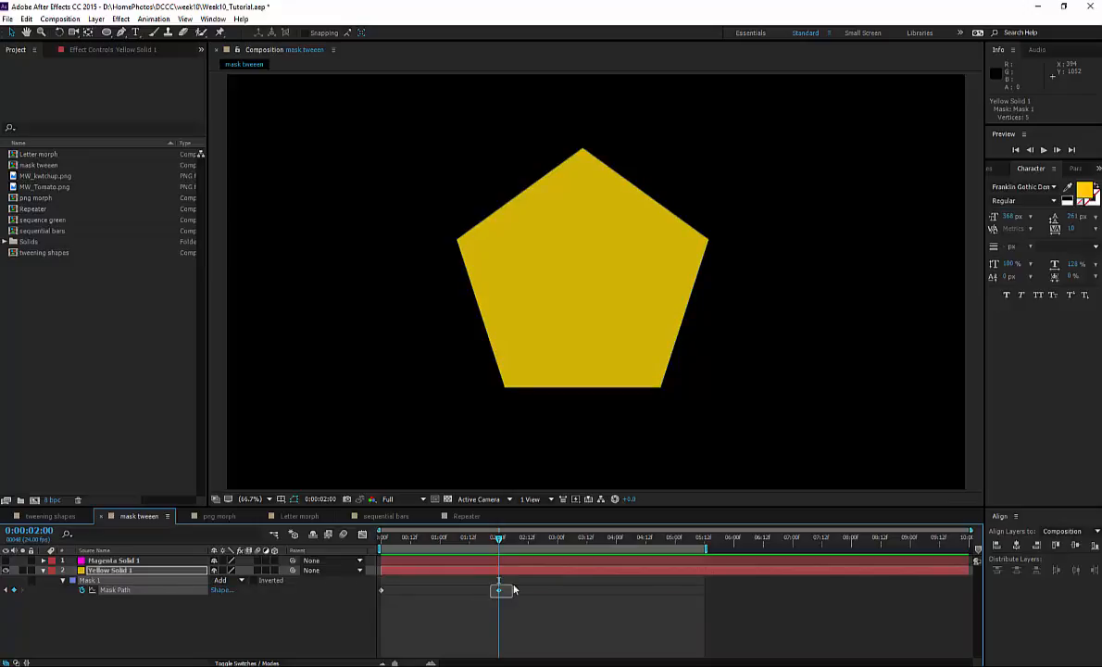
key(ctrl+v)
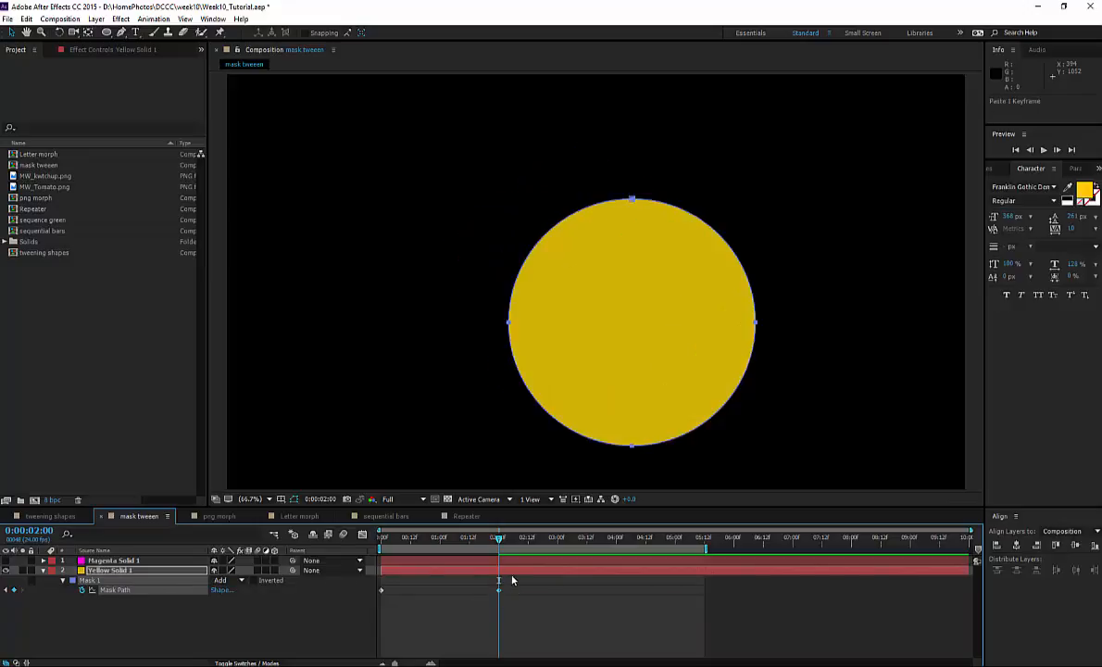
Step: Return to 0:00:00:00, show the rulers and place a horizontal guide along the pentagon's bottom edge
drag(497, 540, 366, 554)
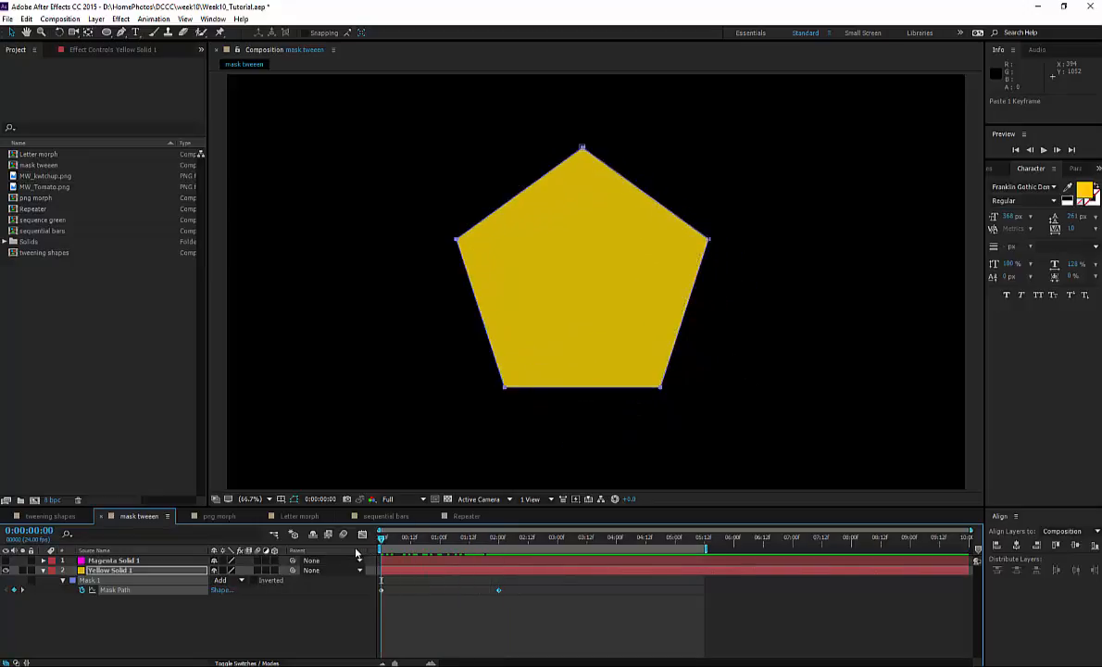
key(ctrl+r)
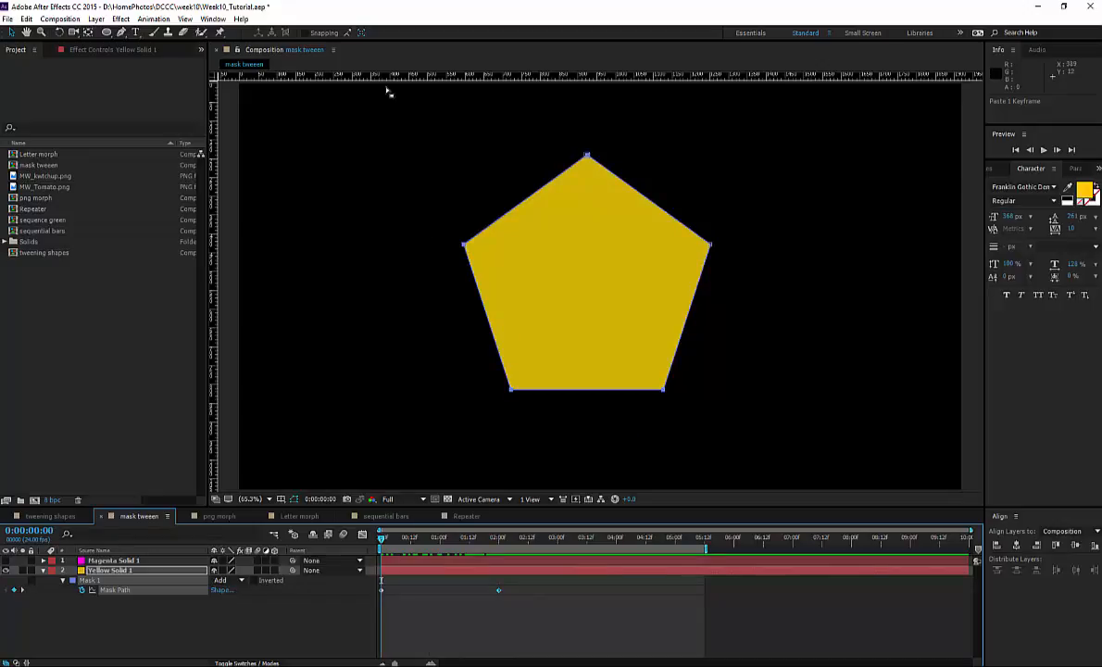
drag(370, 76, 371, 389)
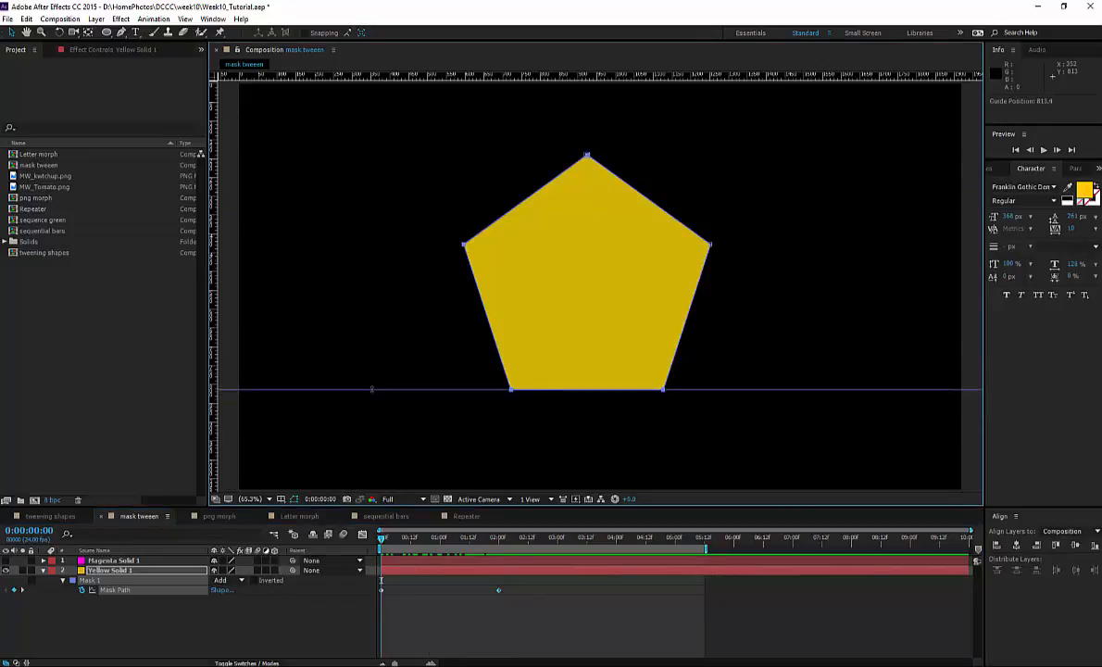
Step: At 0:00:02:00, raise the yellow solid's circle mask until its lowest point rests on the guide, and scrub through the morph
drag(463, 538, 499, 541)
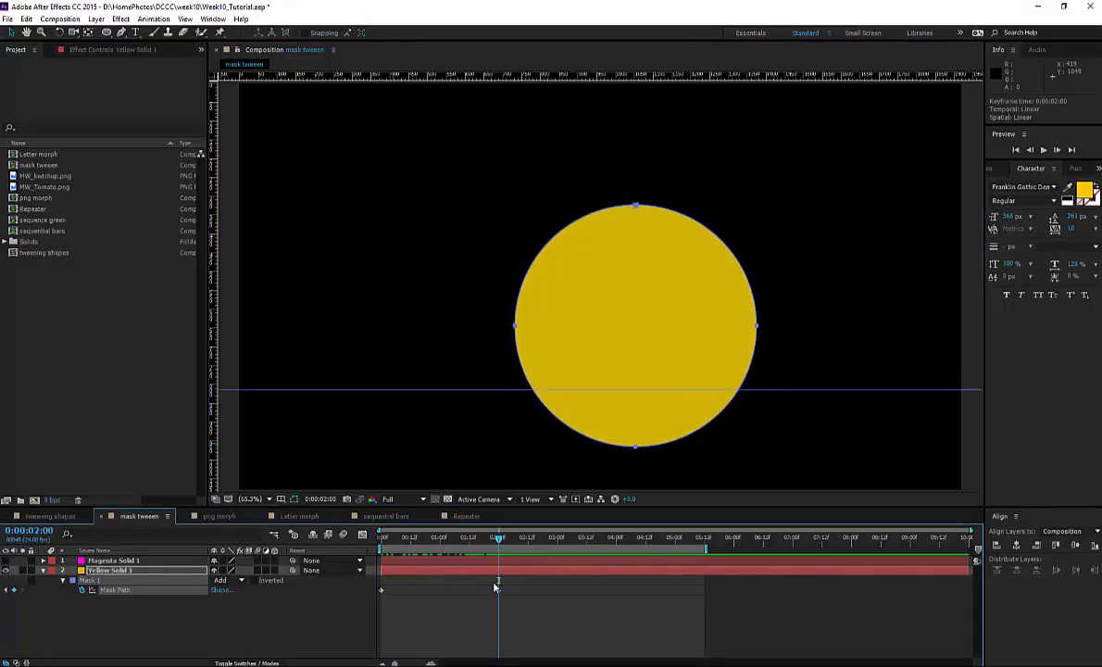
key(shift+Up)
key(shift+Up)
key(shift+Up)
key(shift+Up)
key(shift+Up)
key(shift+Up)
key(shift+Up)
key(shift+Up)
key(shift+Up)
key(shift+Up)
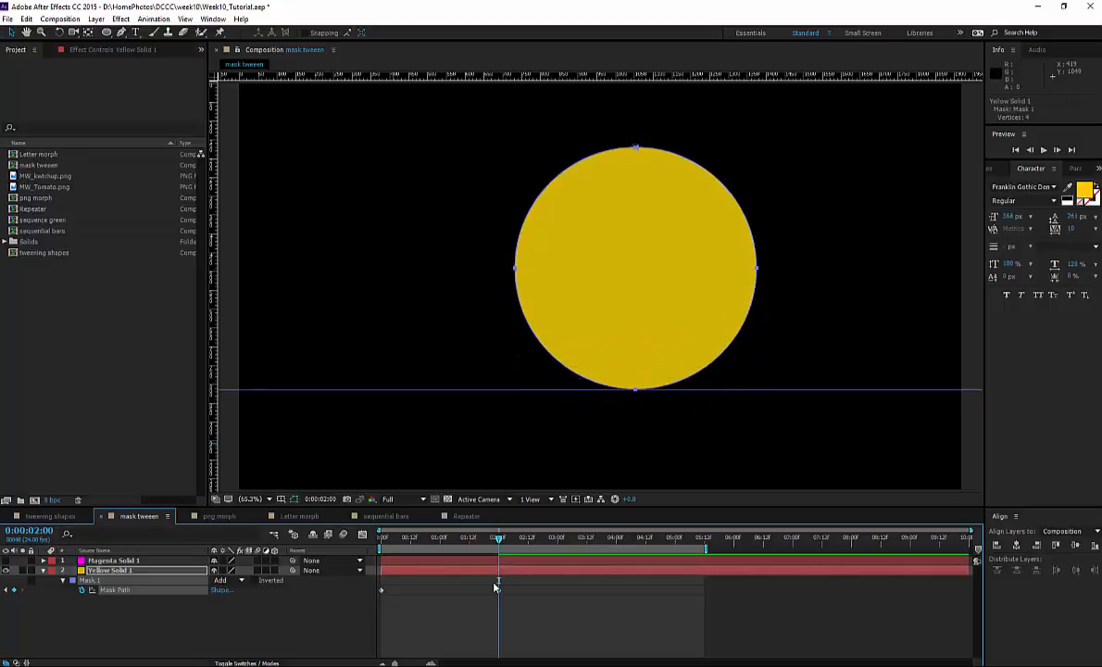
mouse_move(498, 541)
mouse_down()
mouse_move(382, 541)
mouse_move(499, 553)
mouse_move(355, 554)
mouse_move(498, 554)
mouse_up()
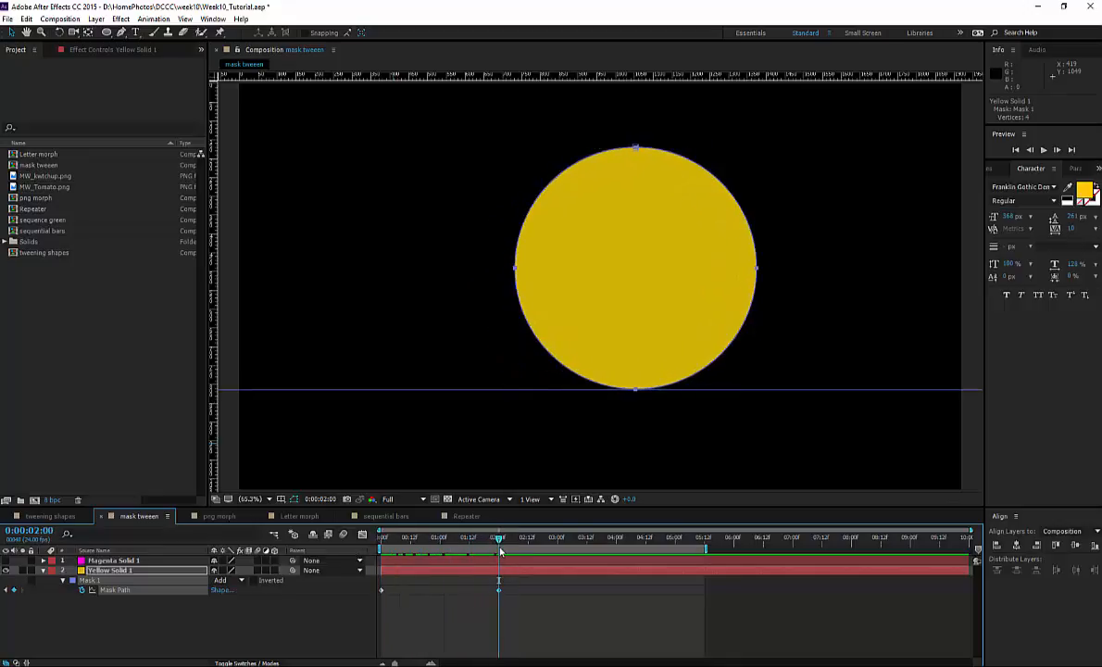
Step: Copy the yellow solid's pentagon Mask Path keyframe from 0:00:00:00 and paste it at 0:00:04:00
click(381, 591)
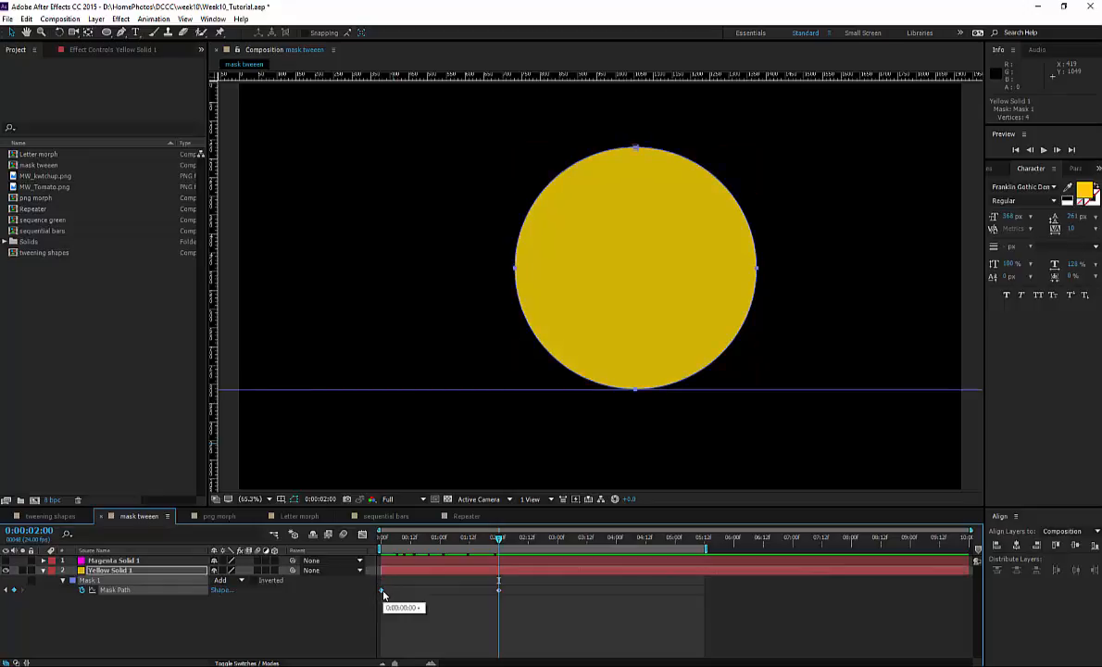
key(ctrl+c)
drag(499, 540, 616, 548)
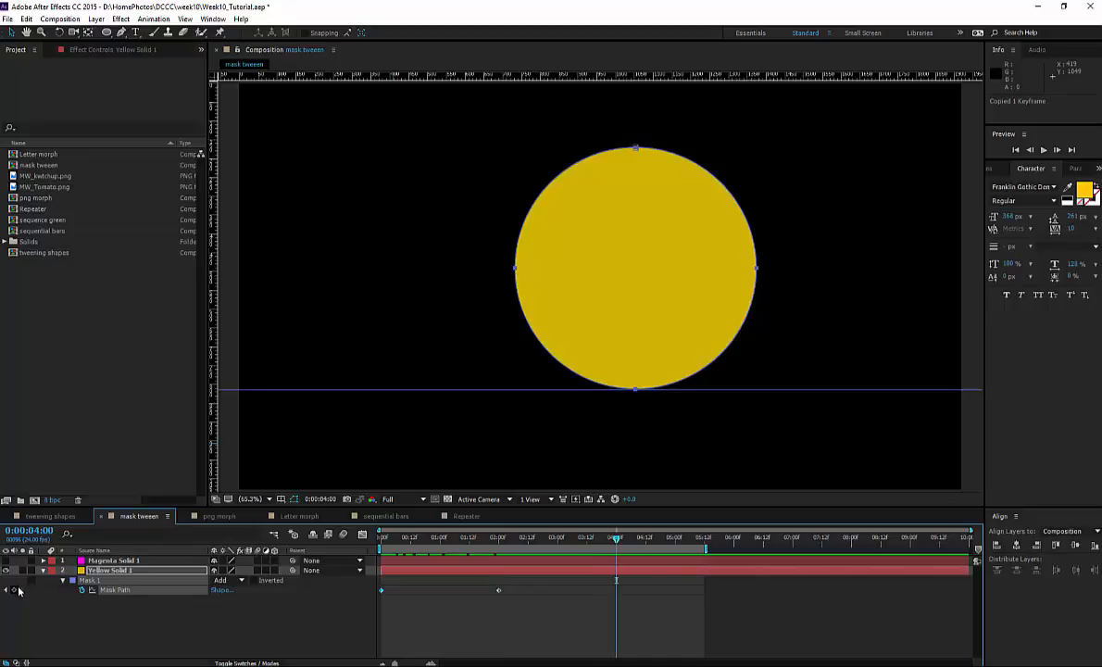
click(121, 590)
key(ctrl+v)
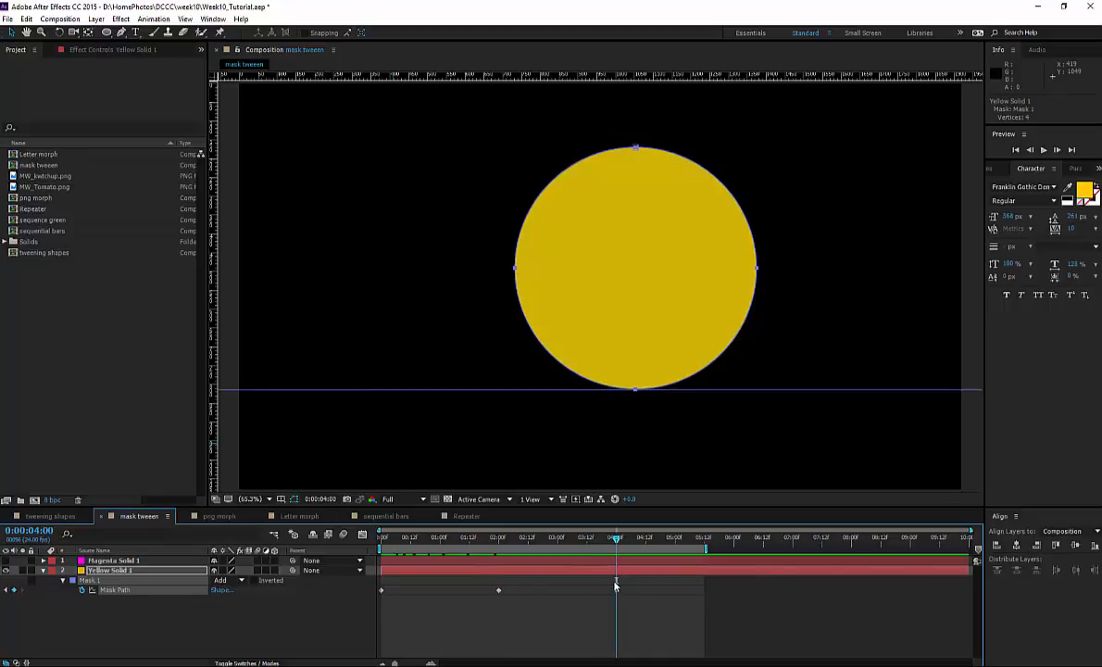
key(ctrl+v)
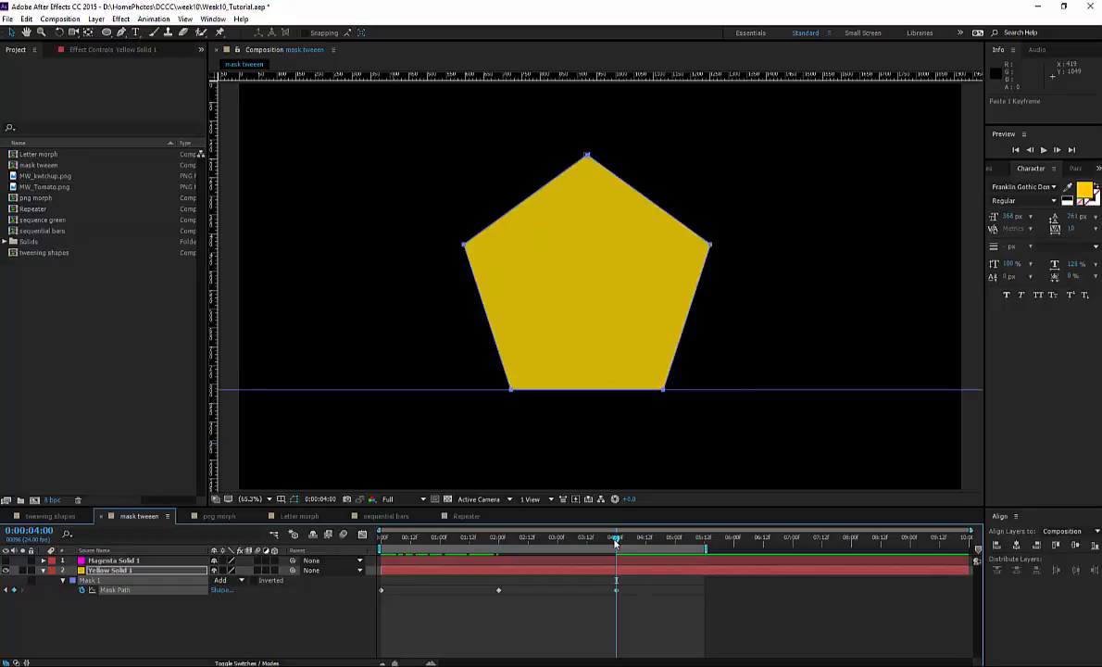
Step: Play back the pentagon-to-circle-and-back morph to check its motion
drag(615, 544, 664, 554)
key(space)
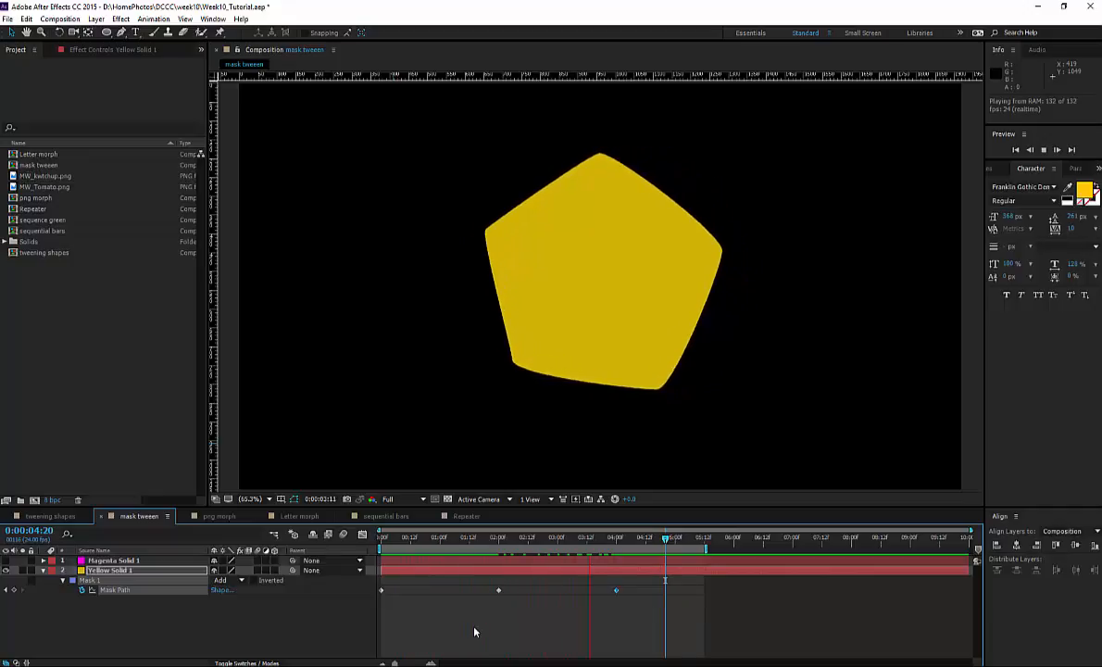
key(space)
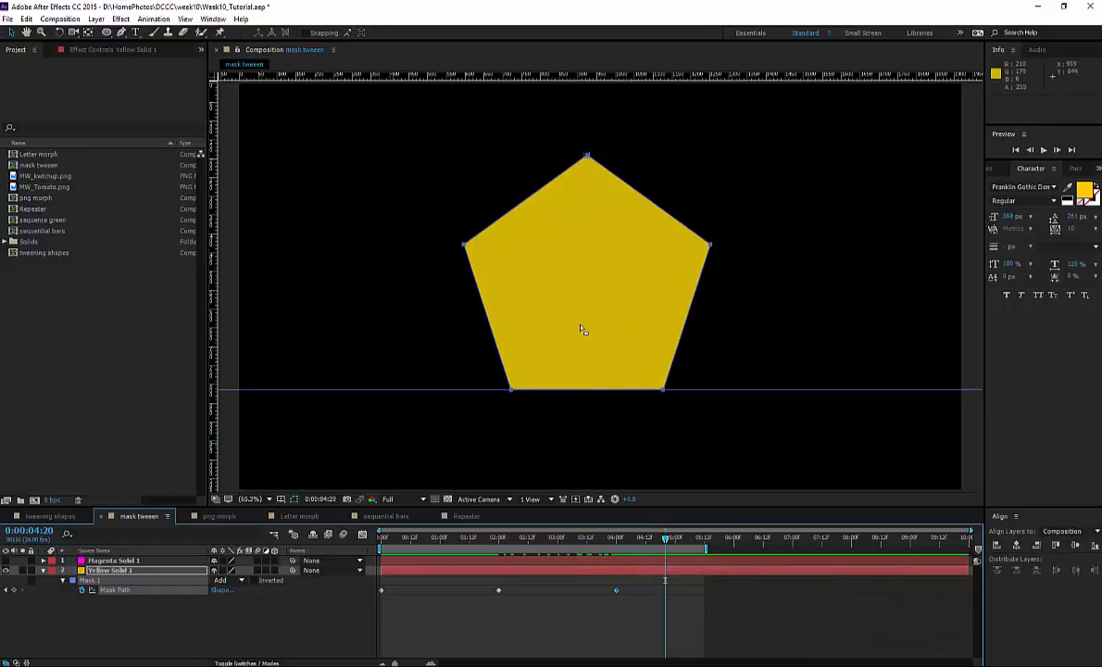
Step: Collapse and hide the yellow solid layer, and save the project
click(42, 572)
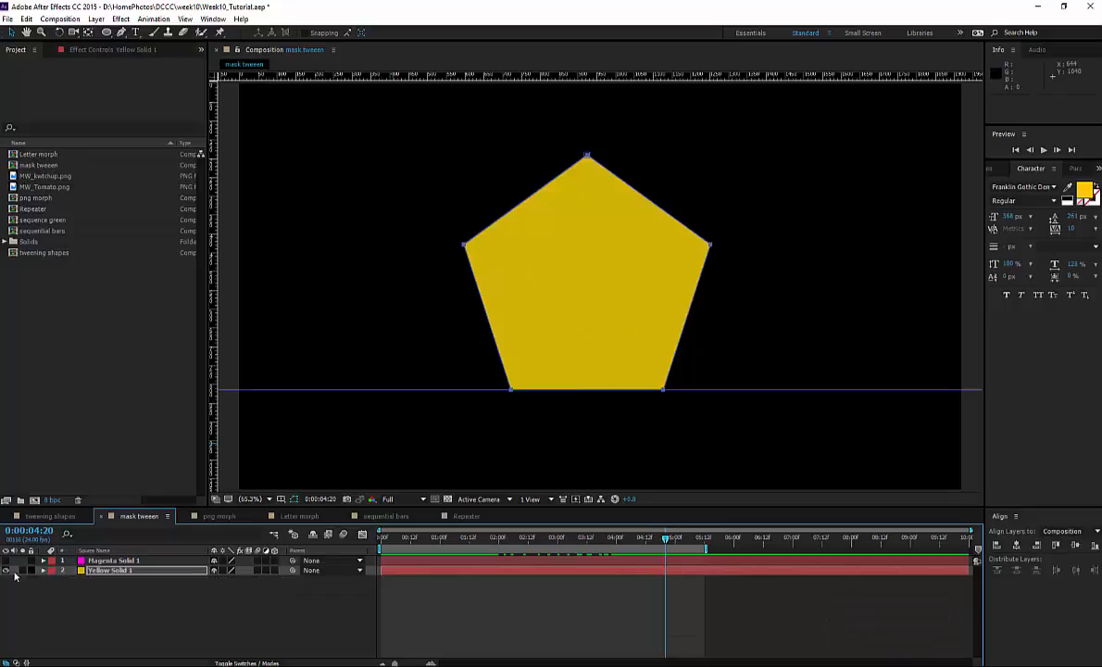
click(6, 571)
click(39, 610)
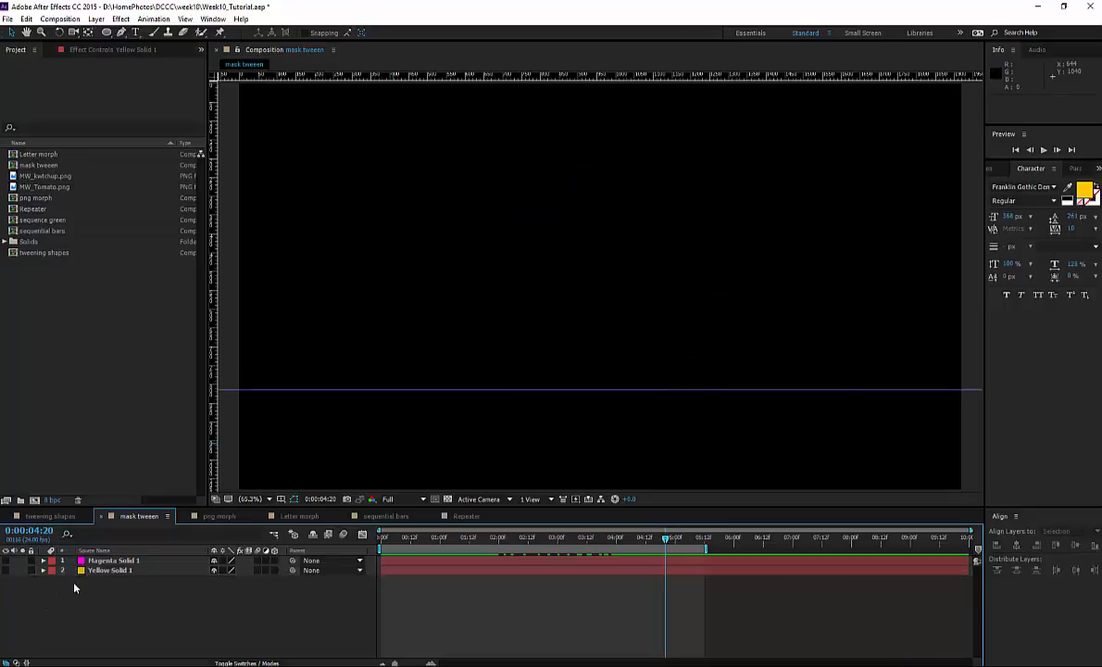
key(ctrl+s)
Step: Create a text layer with the letter M, then enlarge it and move it to fit inside the frame
click(135, 31)
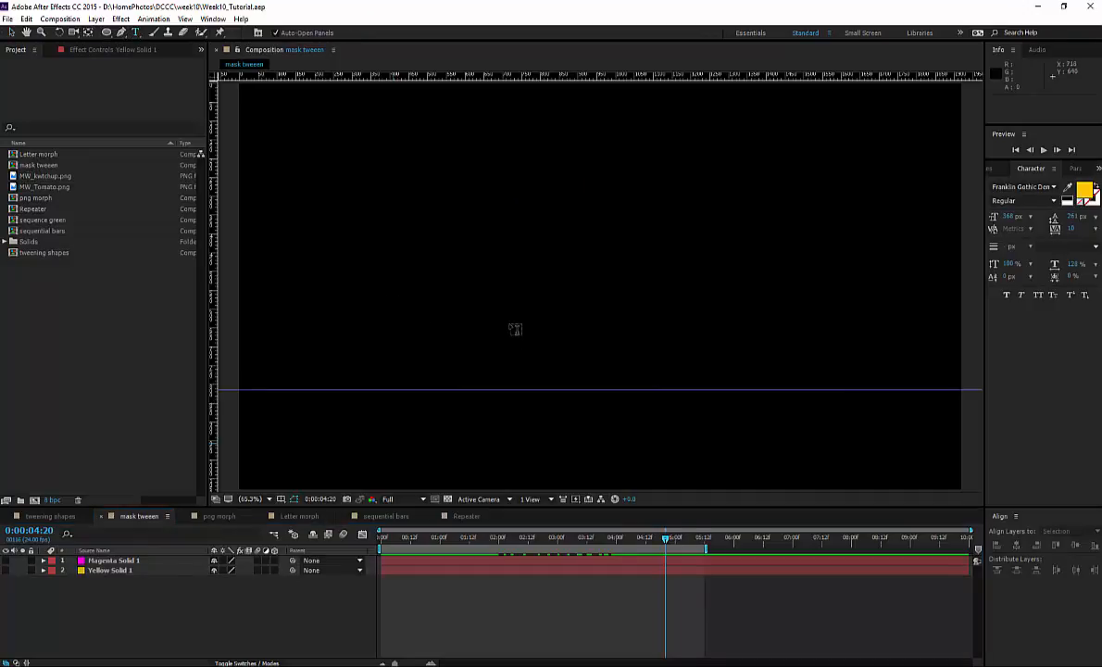
click(510, 367)
text(M)
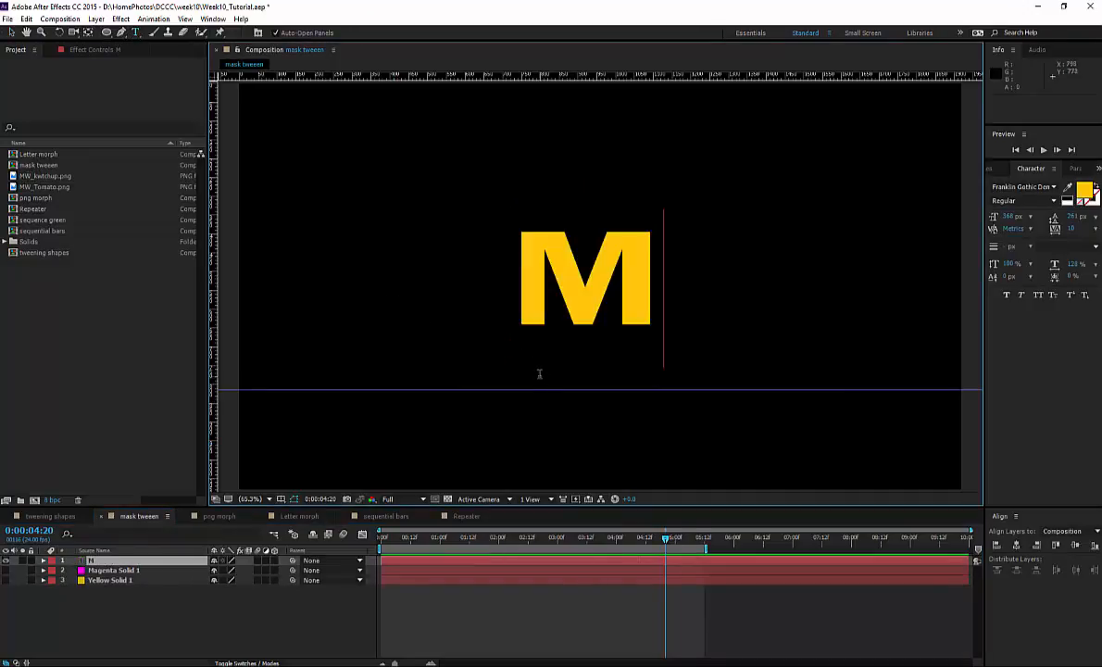
click(11, 32)
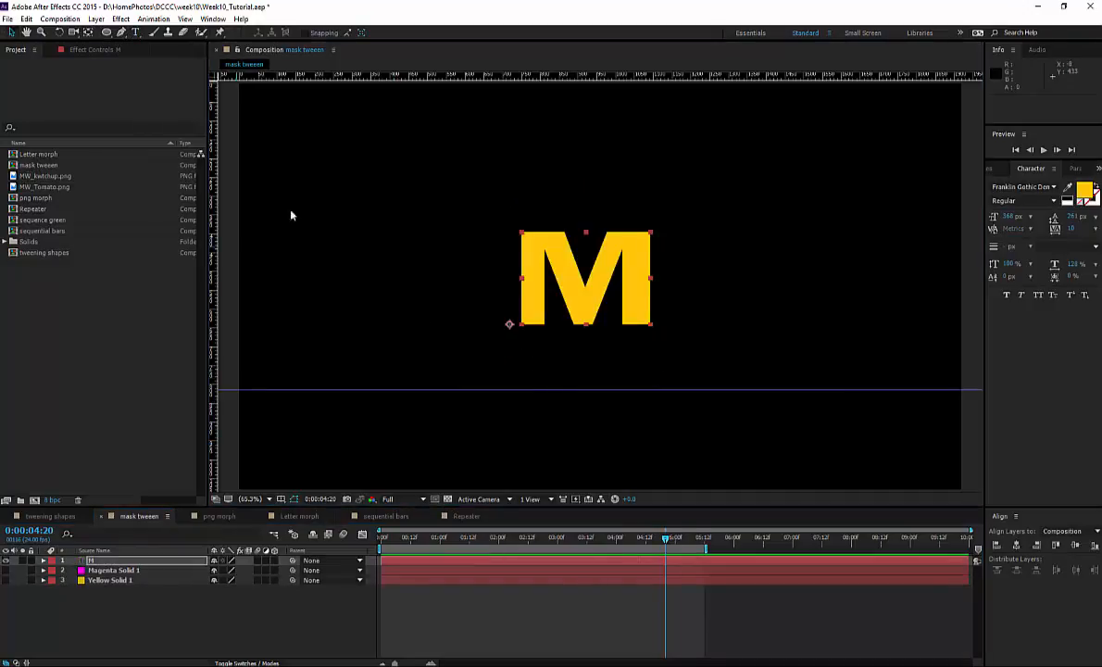
drag(521, 324, 545, 311)
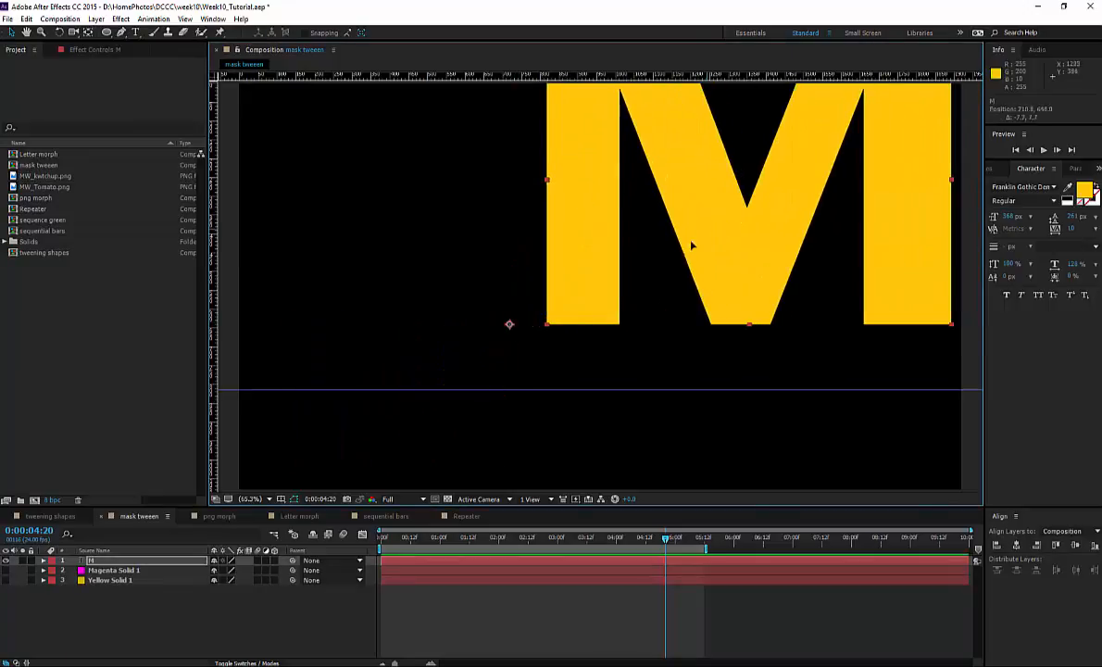
drag(691, 245, 484, 325)
Step: Set the M's font to Trajan Pro, then scale it down slightly and place it at about 267, 961
click(1023, 187)
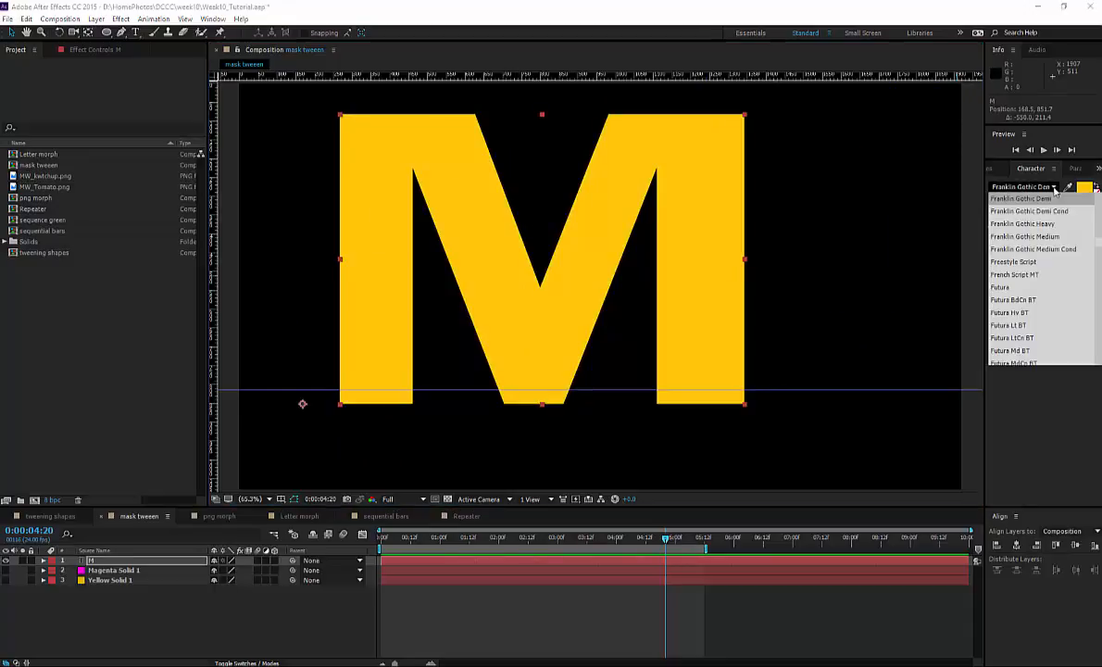
scroll(1031, 296, down, 10)
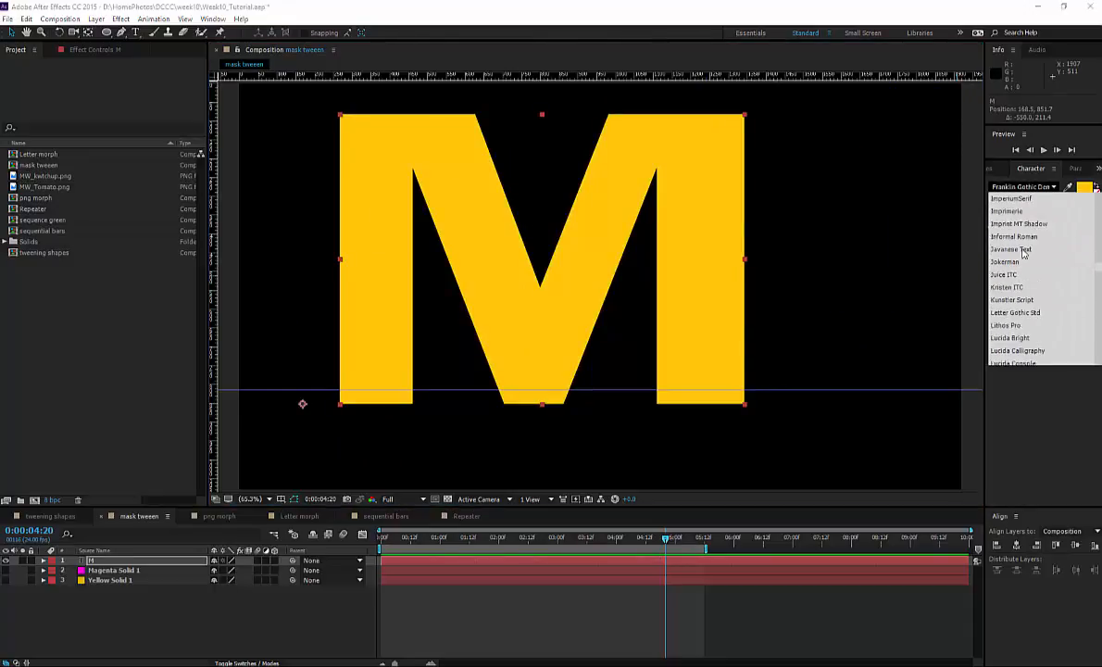
scroll(1021, 324, down, 10)
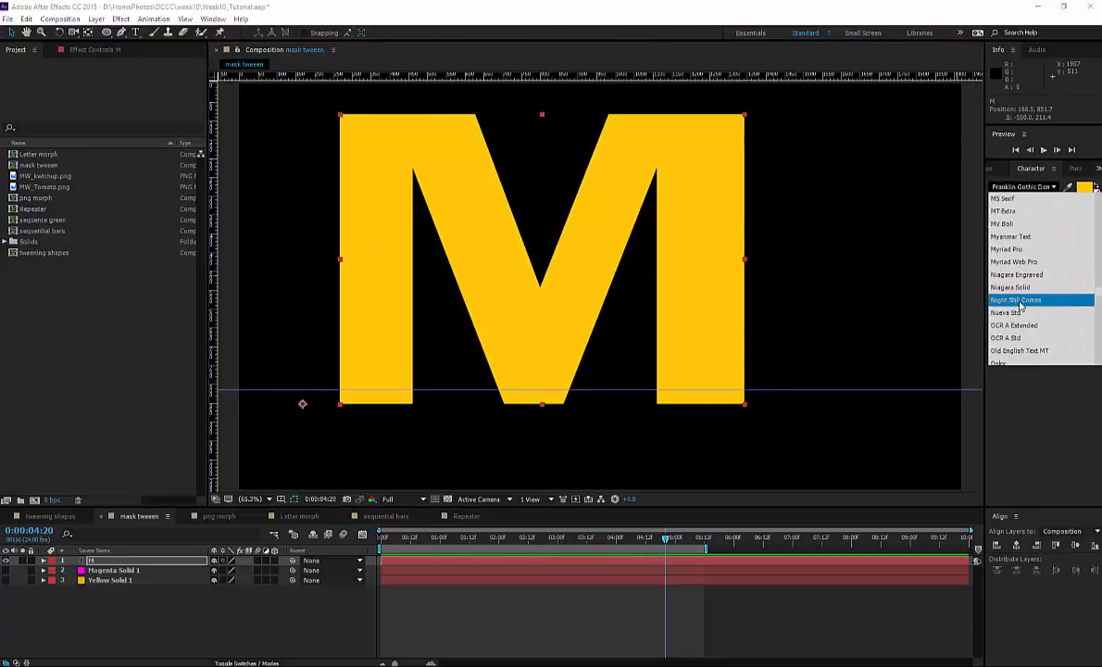
scroll(1021, 310, down, 8)
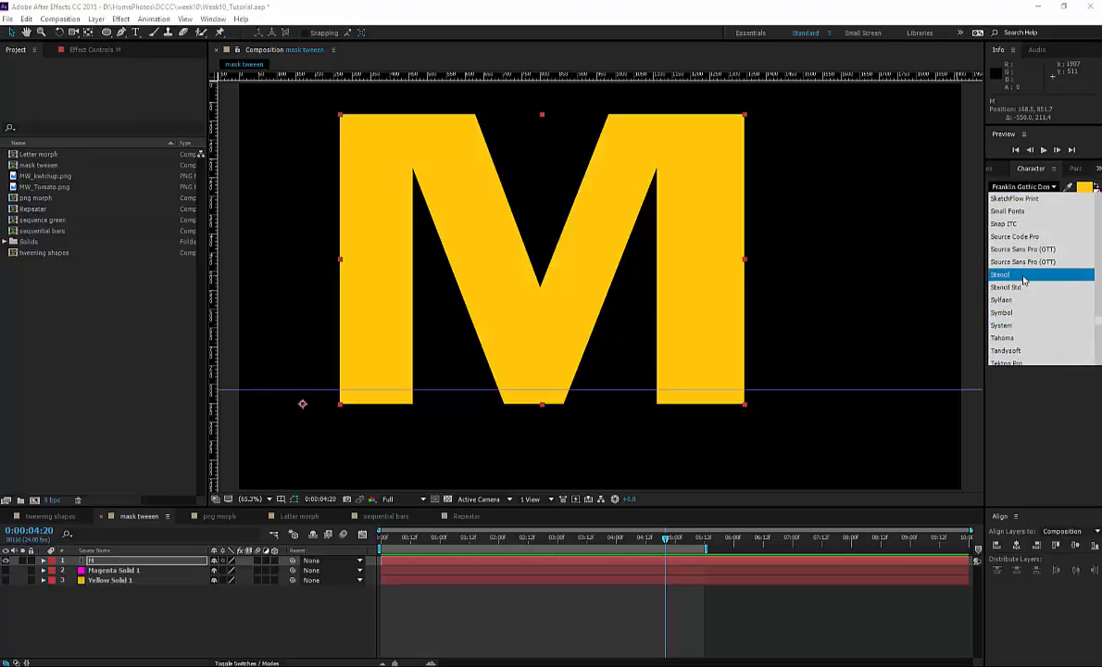
scroll(1025, 277, down, 5)
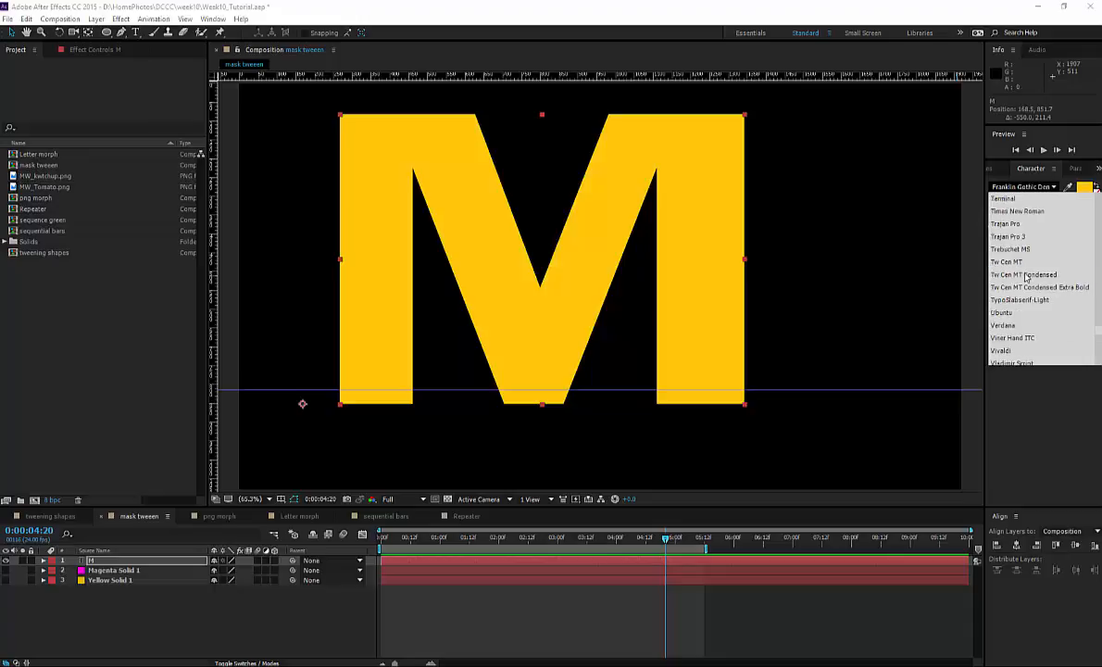
click(1019, 224)
drag(768, 234, 757, 255)
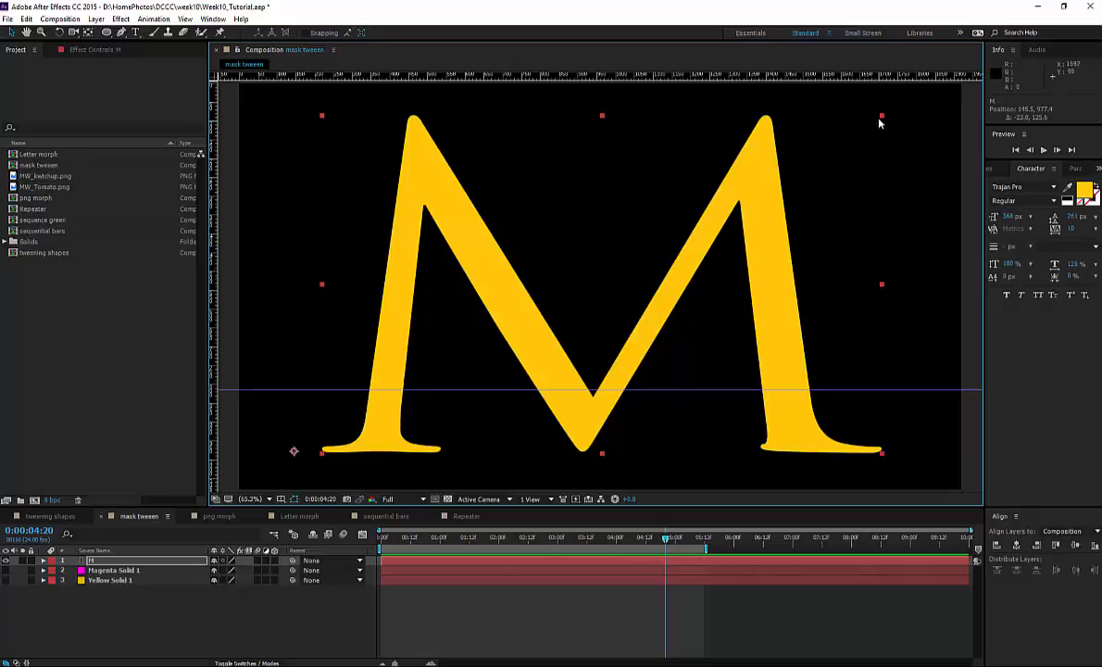
drag(882, 116, 830, 151)
drag(738, 209, 785, 207)
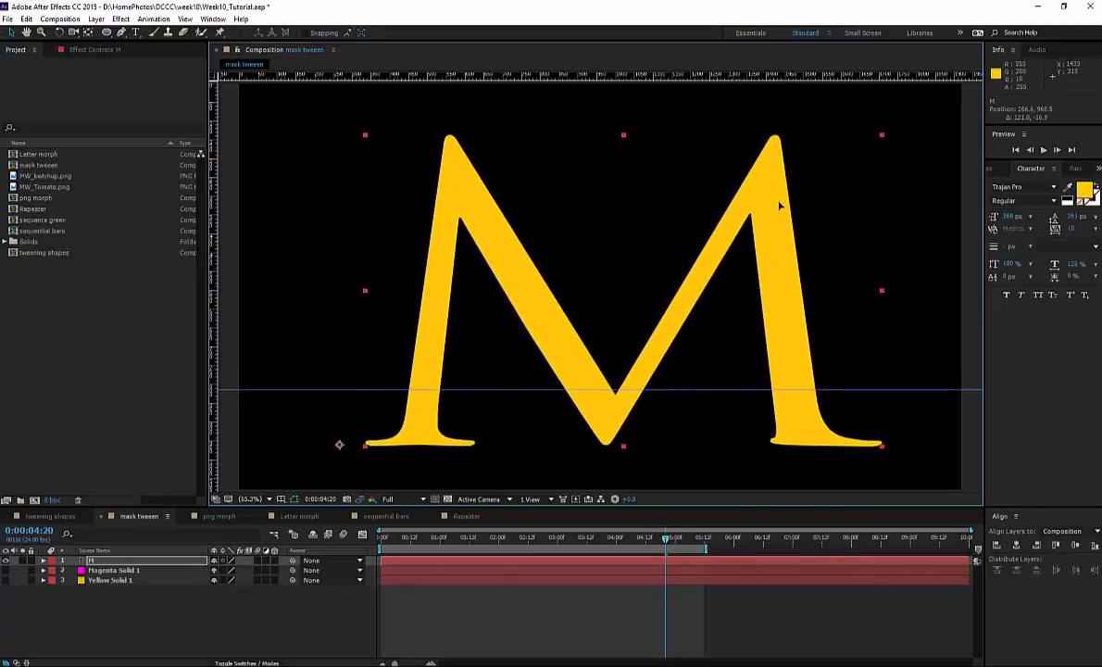
Step: Duplicate the M text layer and change the copy's letter to W
click(93, 562)
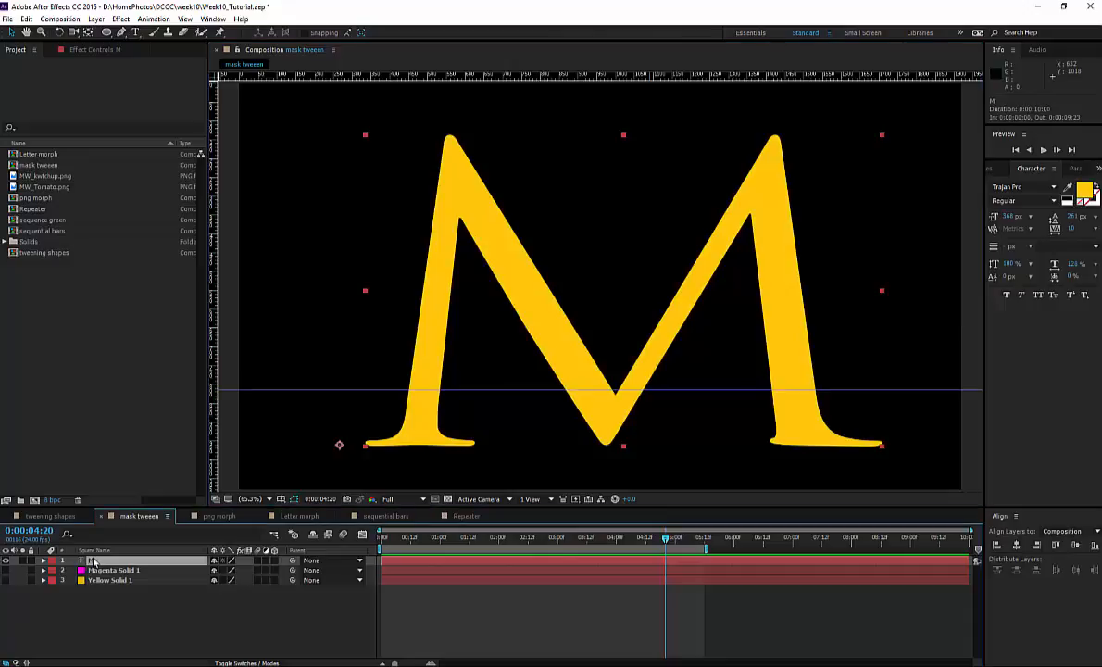
key(ctrl+d)
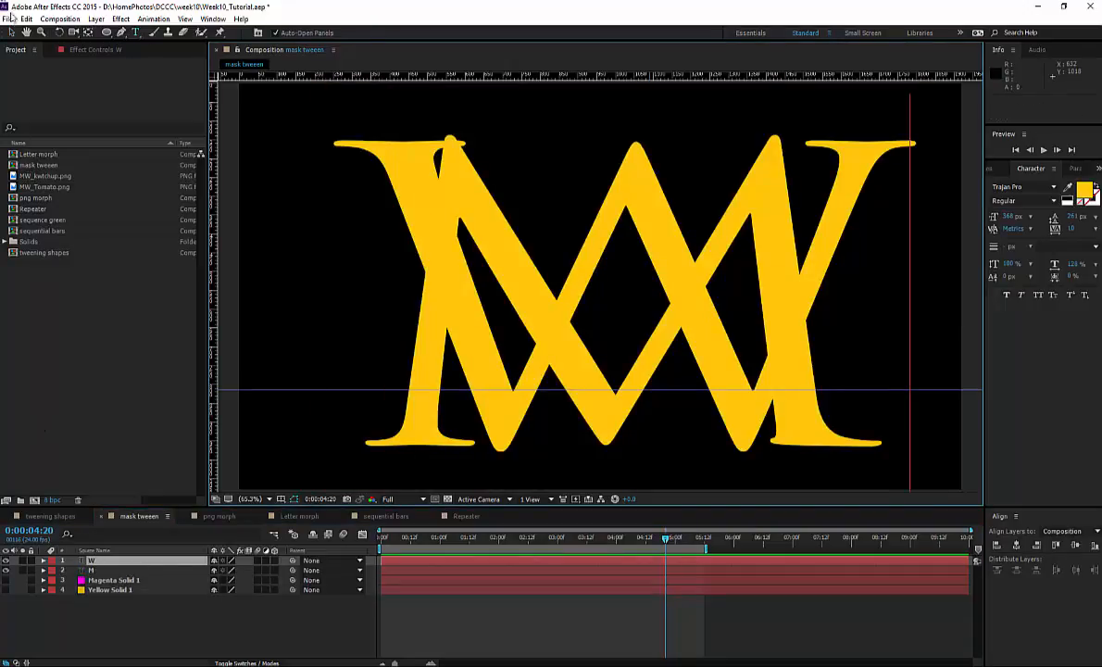
click(11, 33)
Step: Shift the W horizontally to a position of 186.6, 960.5 so it overlaps the M evenly
key(shift+Left)
key(shift+Left)
key(shift+Left)
key(shift+Left)
key(shift+Left)
key(shift+Left)
key(shift+Left)
key(shift+Left)
key(shift+Left)
key(shift+Left)
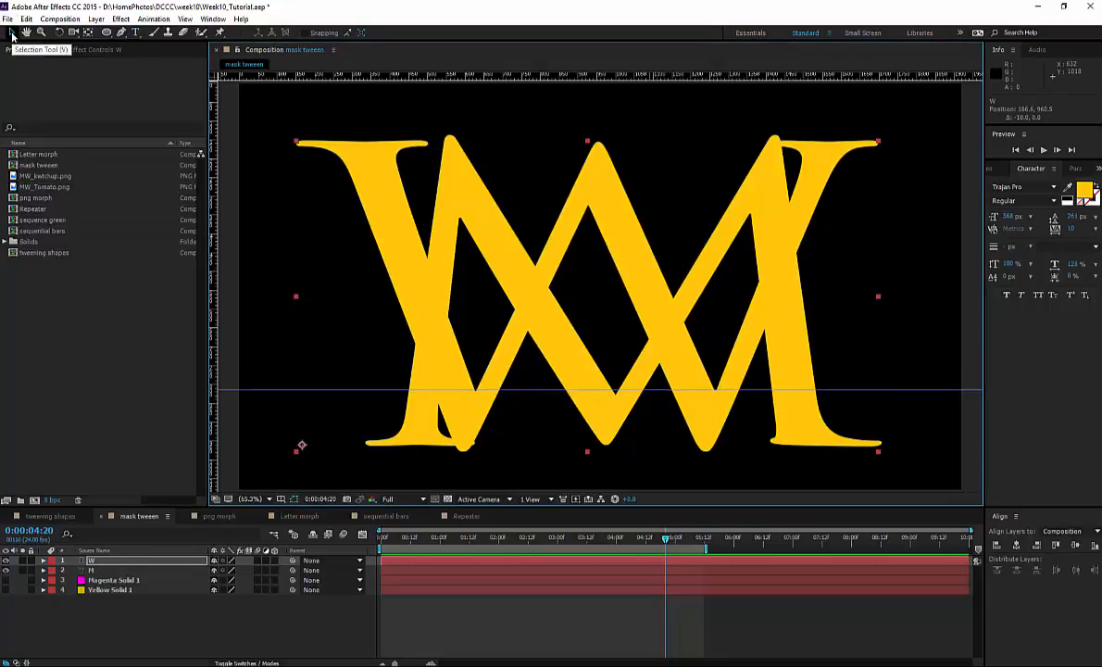
key(shift+Right)
key(shift+Right)
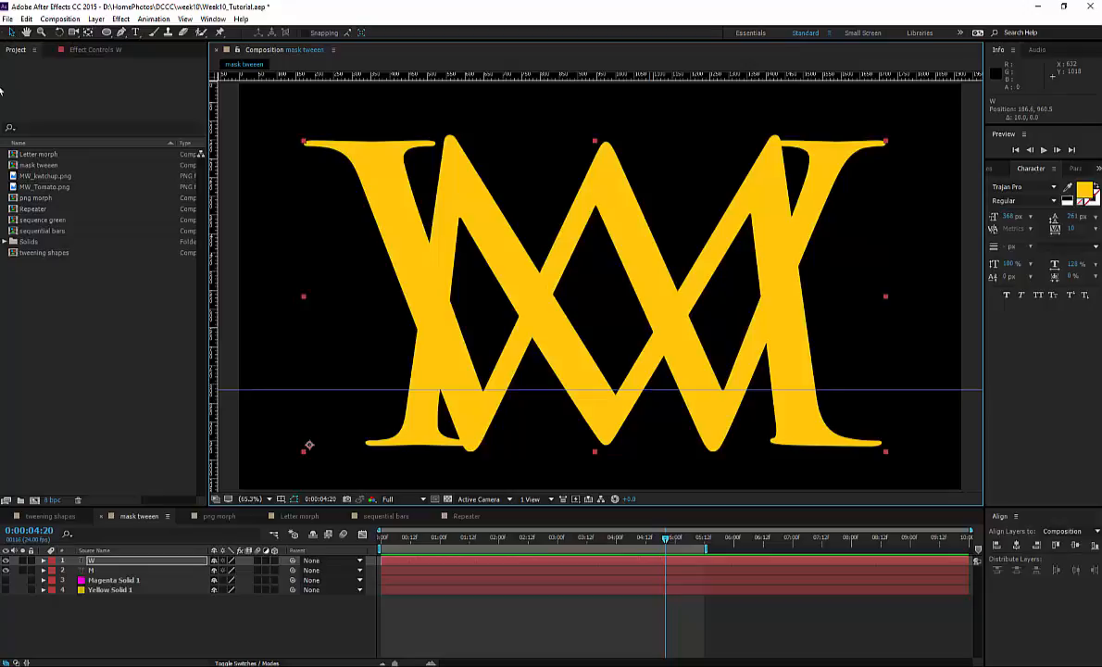
Step: Create masks from the M text layer
right_click(92, 570)
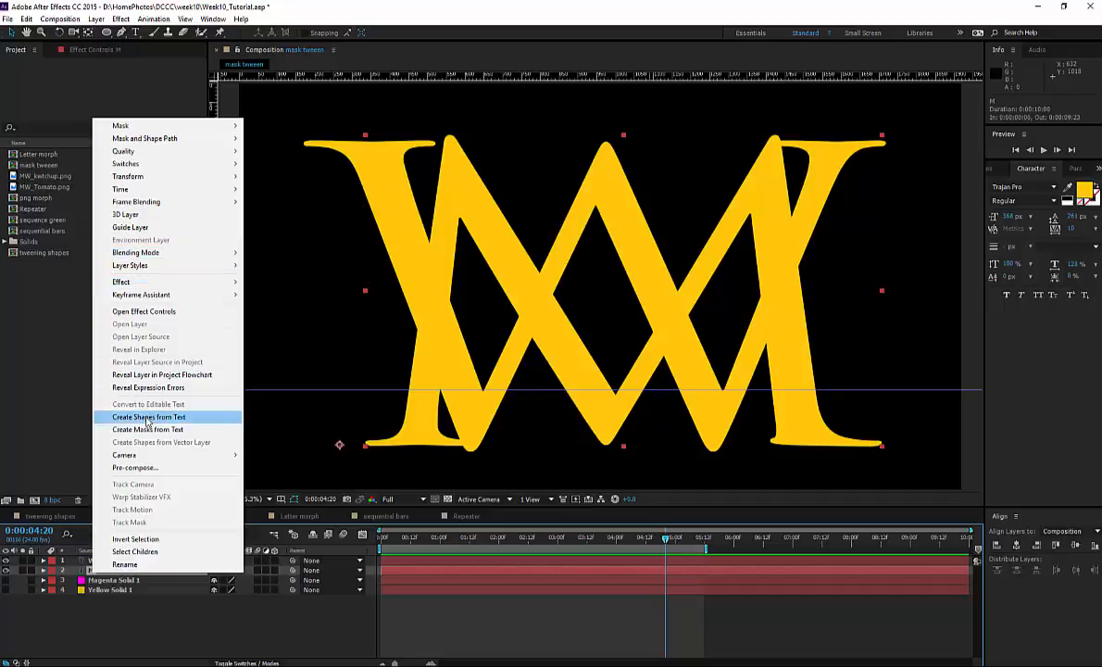
click(171, 431)
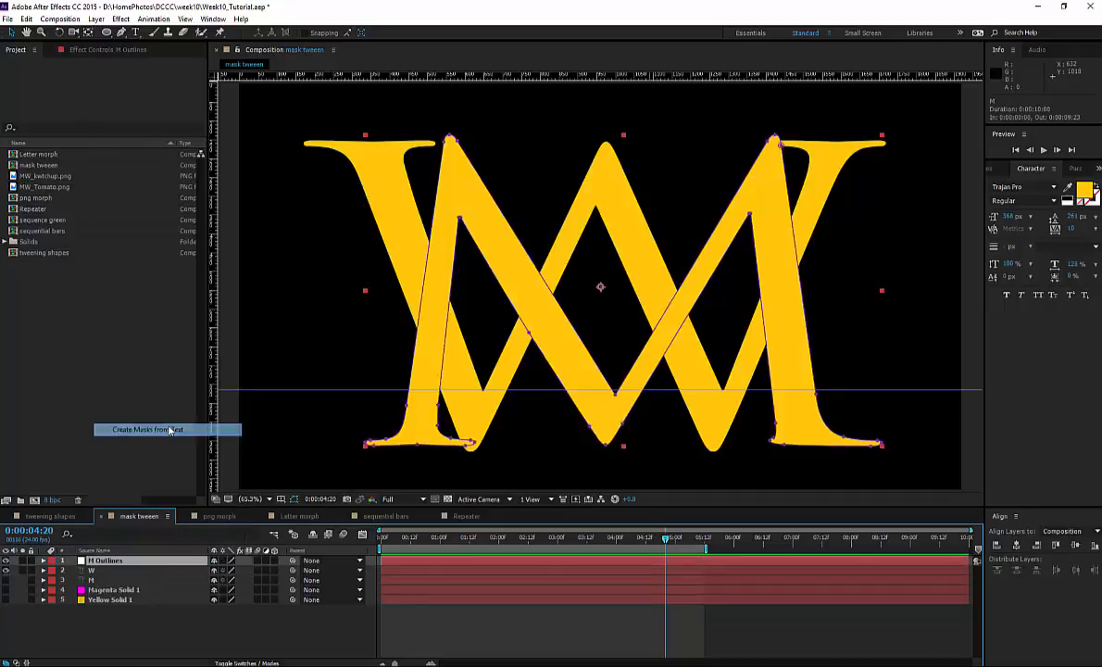
Step: Create masks from the W text layer, then hide the W Outlines layer so only M Outlines shows
right_click(90, 569)
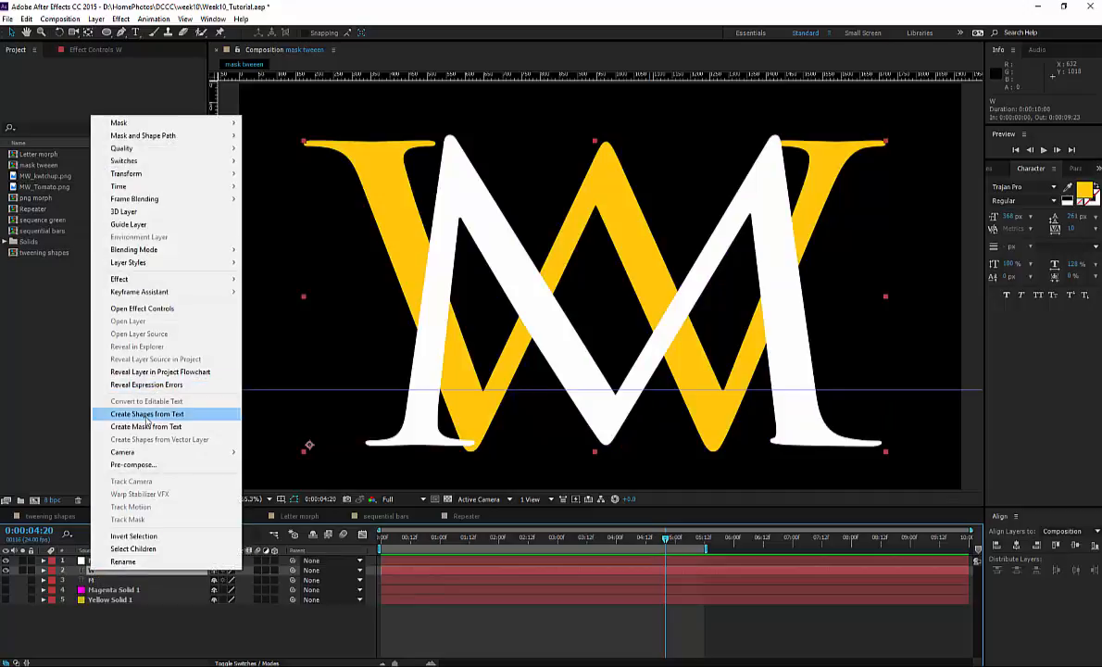
click(146, 414)
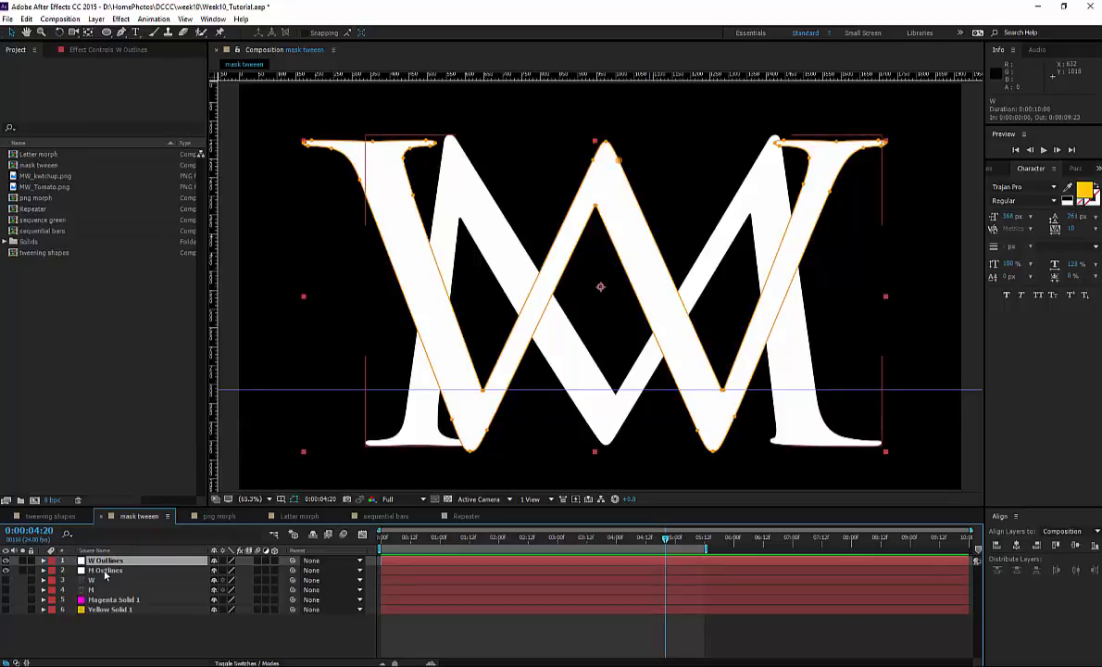
click(105, 572)
click(6, 562)
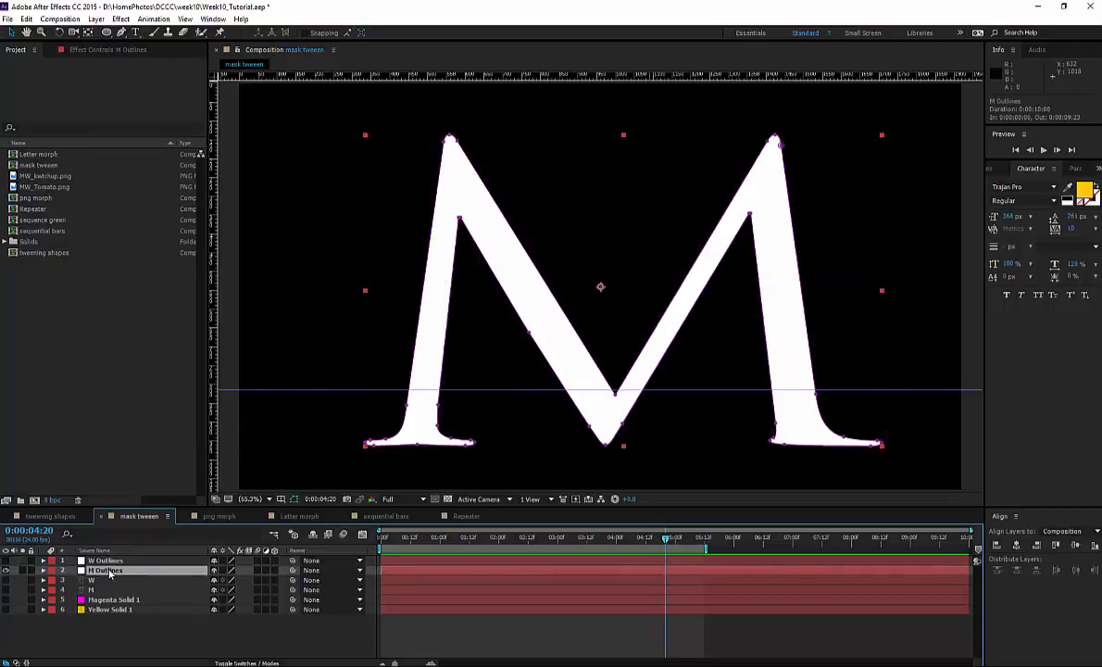
Step: Start Mask Path keyframing on the M Outlines layer and place the M keyframe near the start of the timeline
key(m)
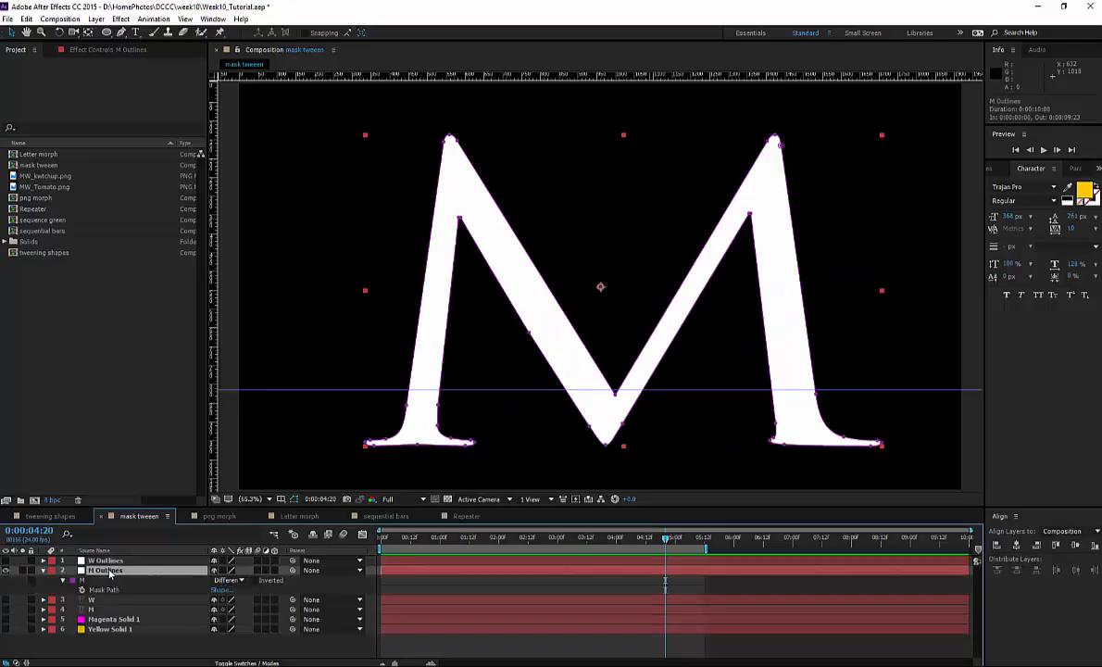
click(81, 590)
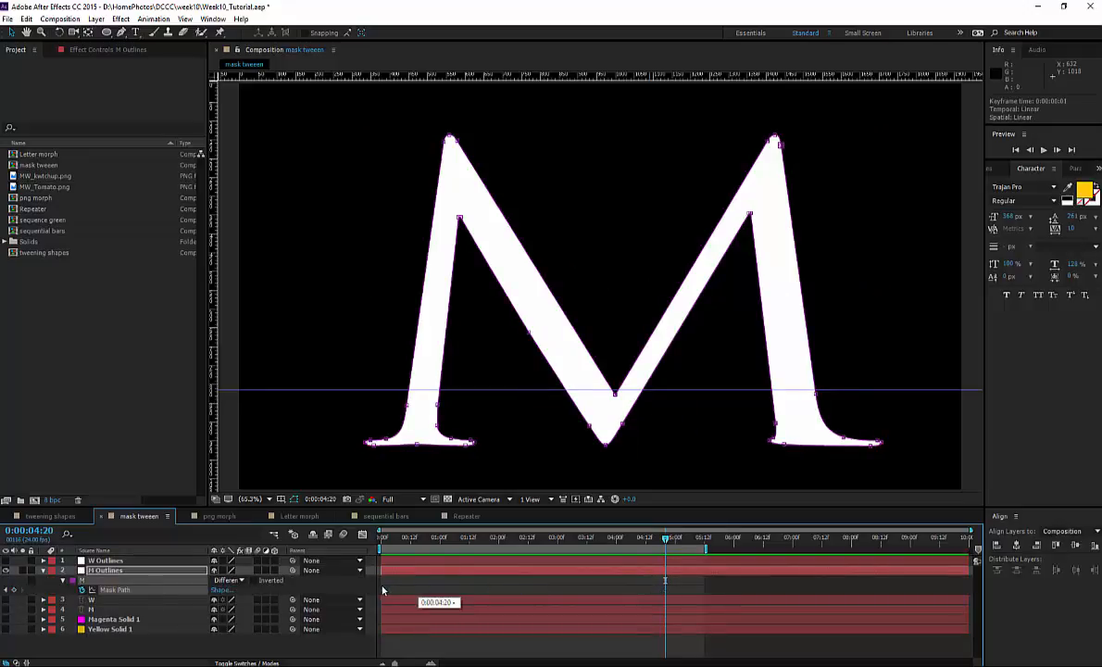
click(387, 539)
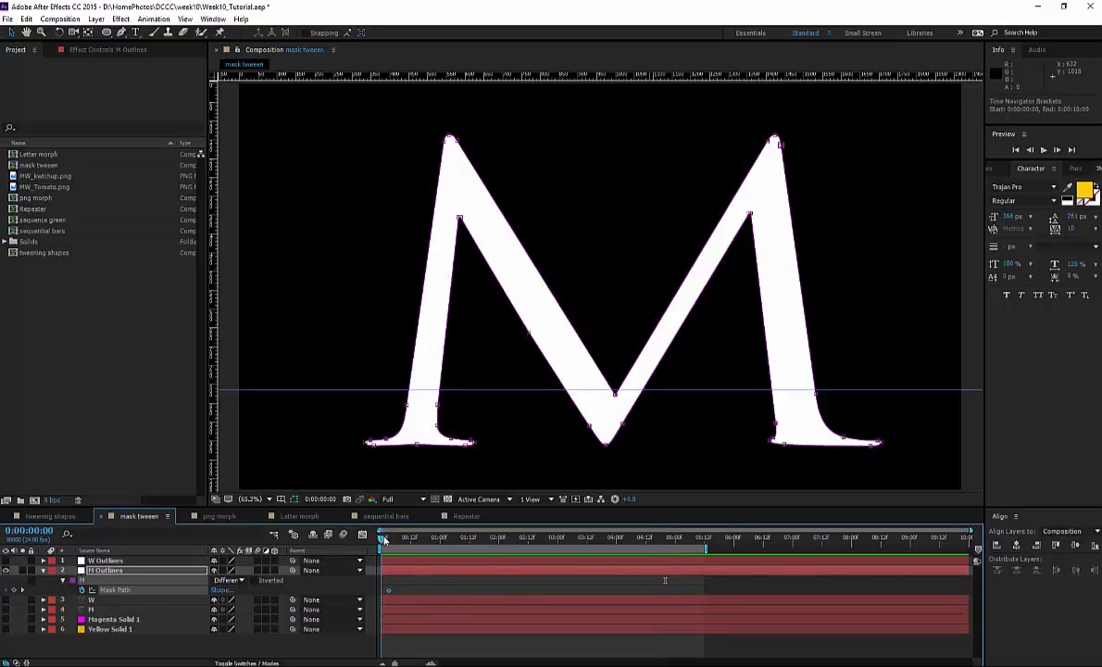
Step: Show W Outlines, set a Mask Path keyframe on it at 0:00:01:00, and copy that keyframe
drag(388, 540, 438, 544)
click(7, 561)
click(42, 560)
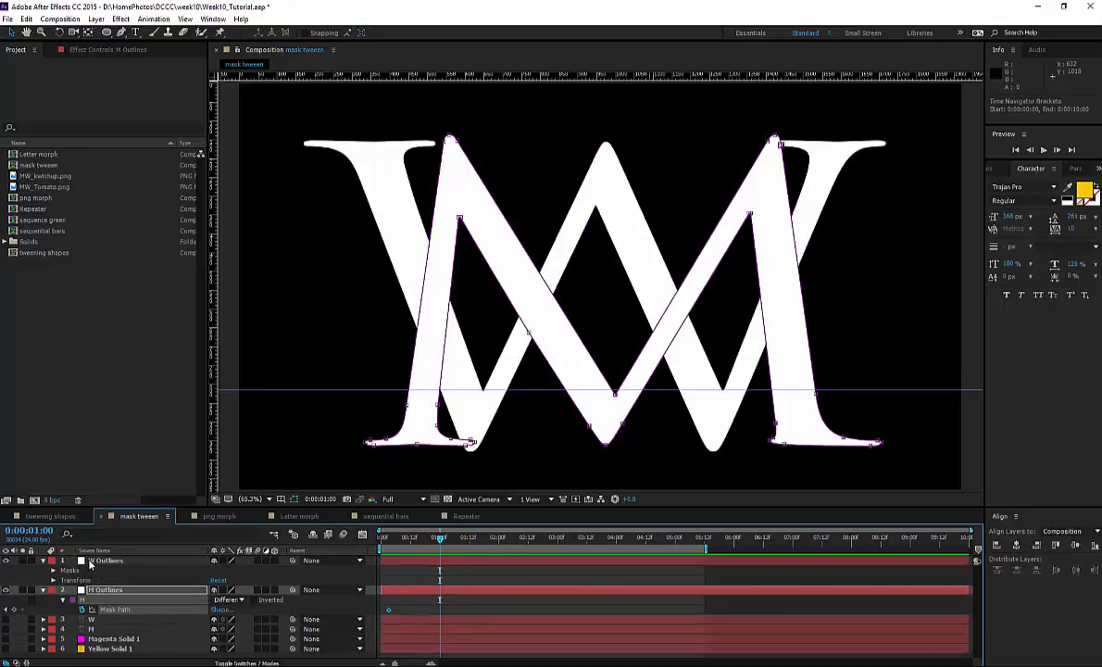
click(53, 572)
key(m)
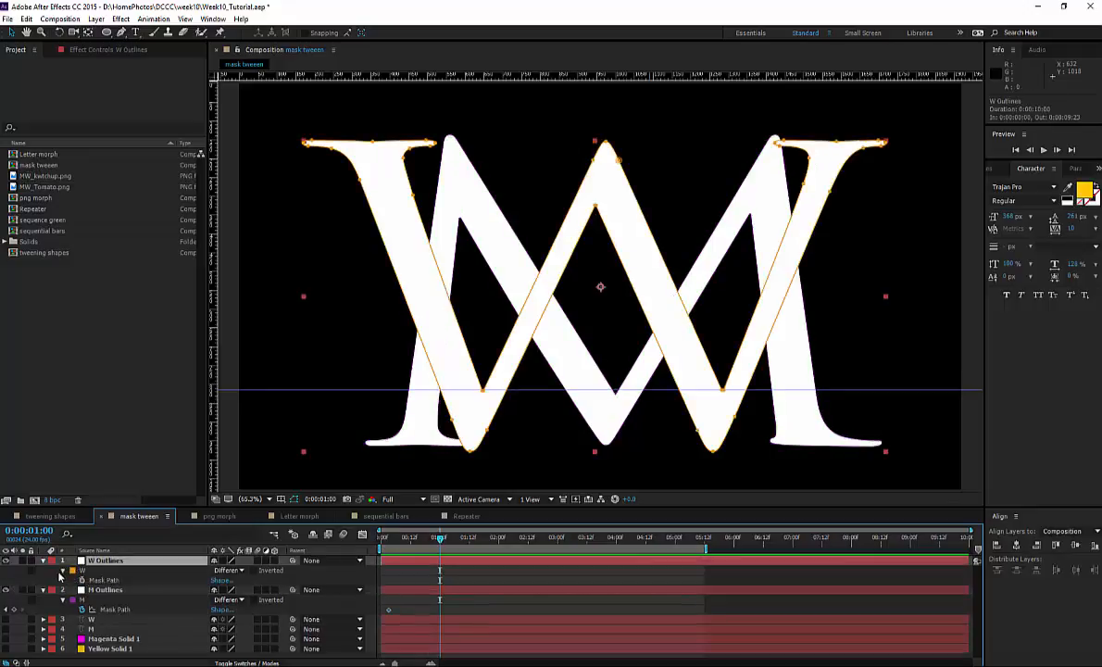
click(82, 579)
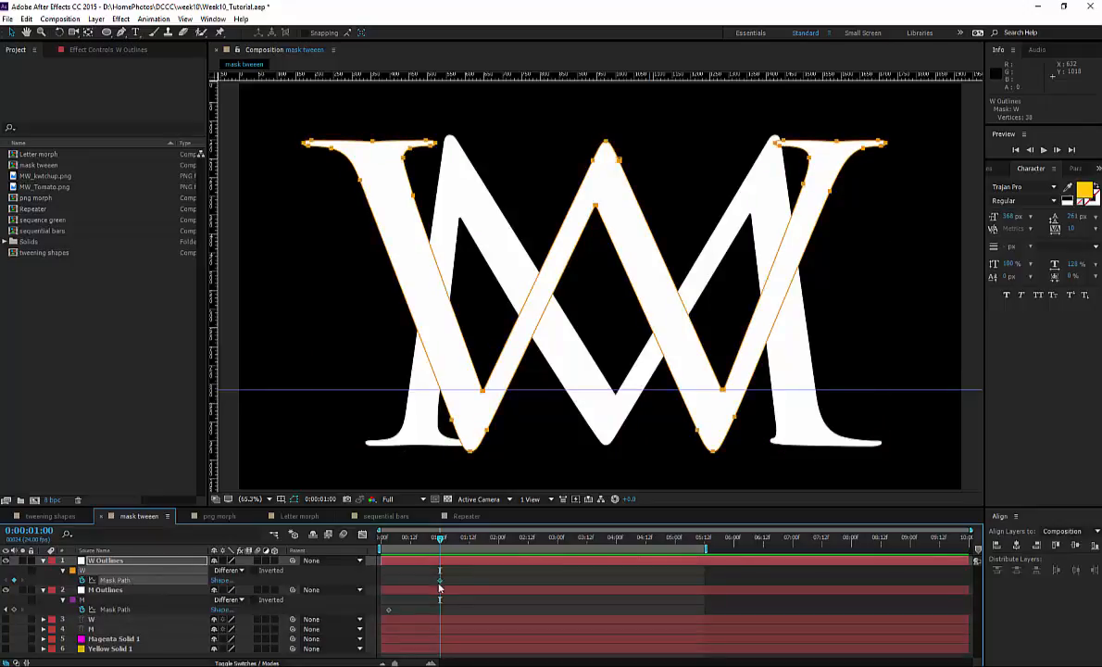
key(ctrl+c)
Step: Hide and collapse W Outlines, then add a Mask Path keyframe to M Outlines at 0:00:01:00 holding the copied W shape
click(5, 561)
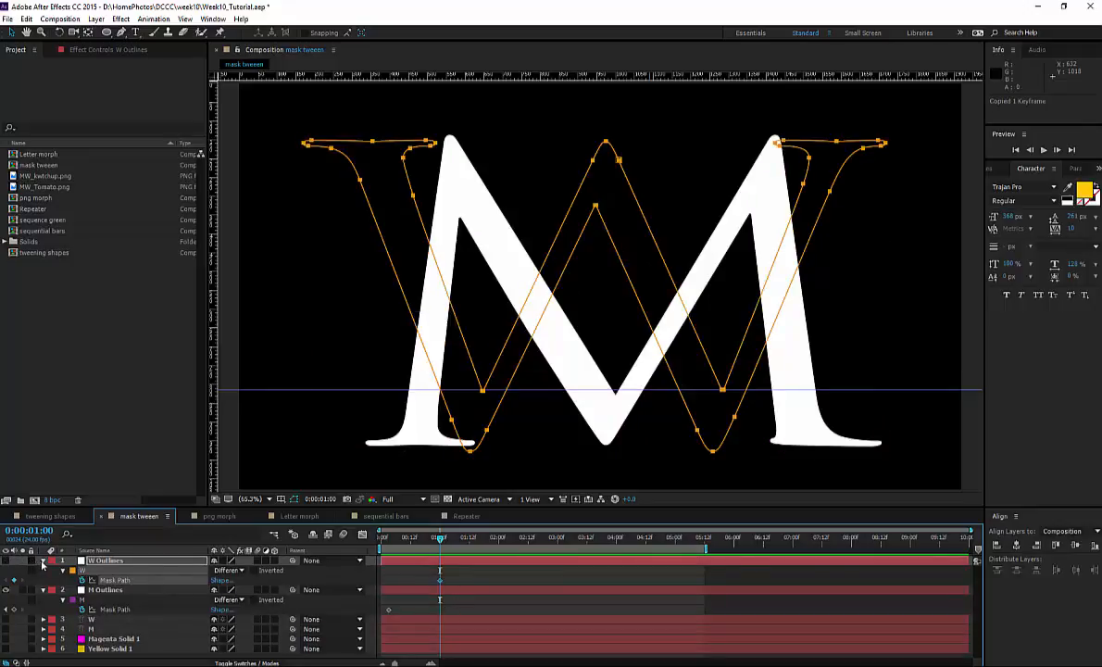
click(43, 562)
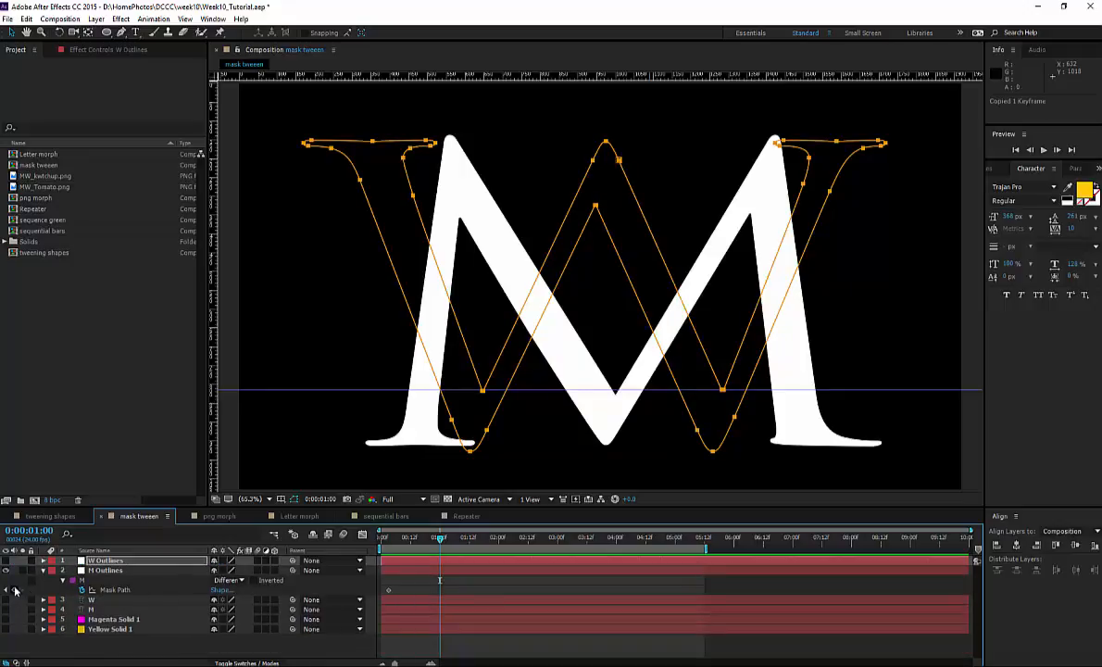
click(12, 591)
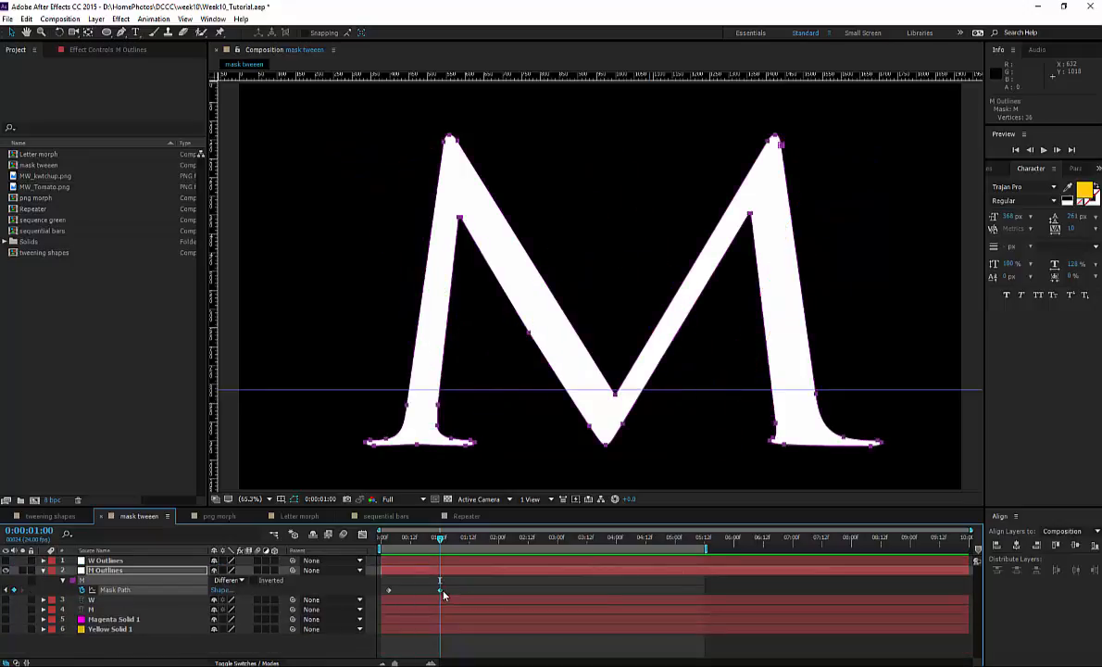
key(ctrl+v)
Step: Add a Mask Path keyframe to M Outlines at 0:00:01:22 and paste Magenta Solid 1's circle mask path into it
drag(409, 541, 492, 551)
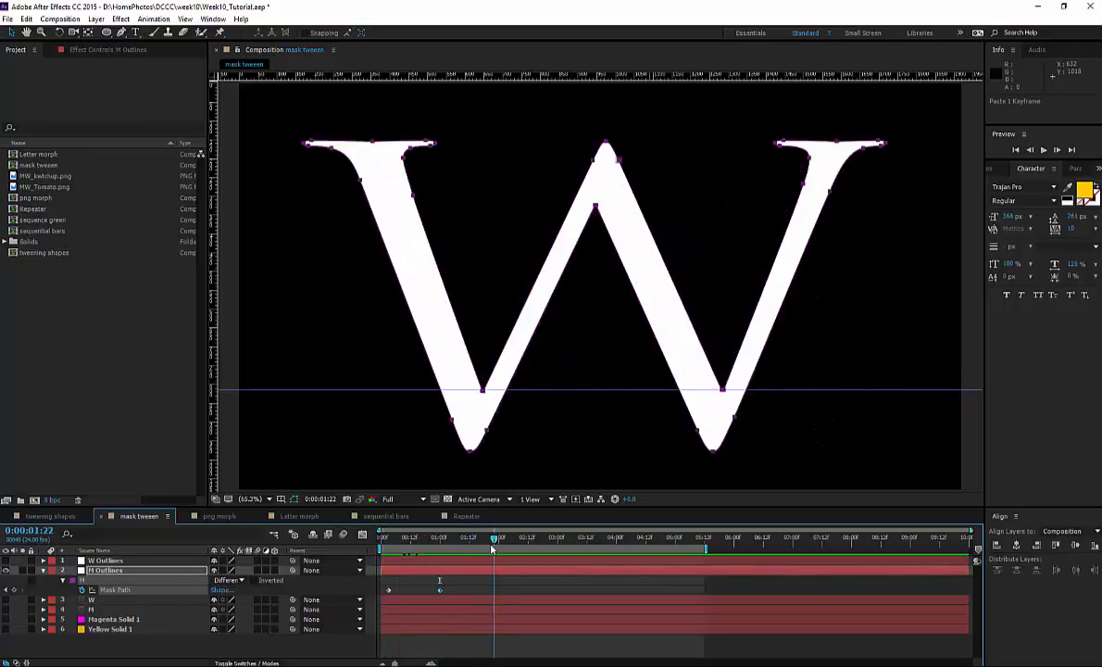
click(14, 590)
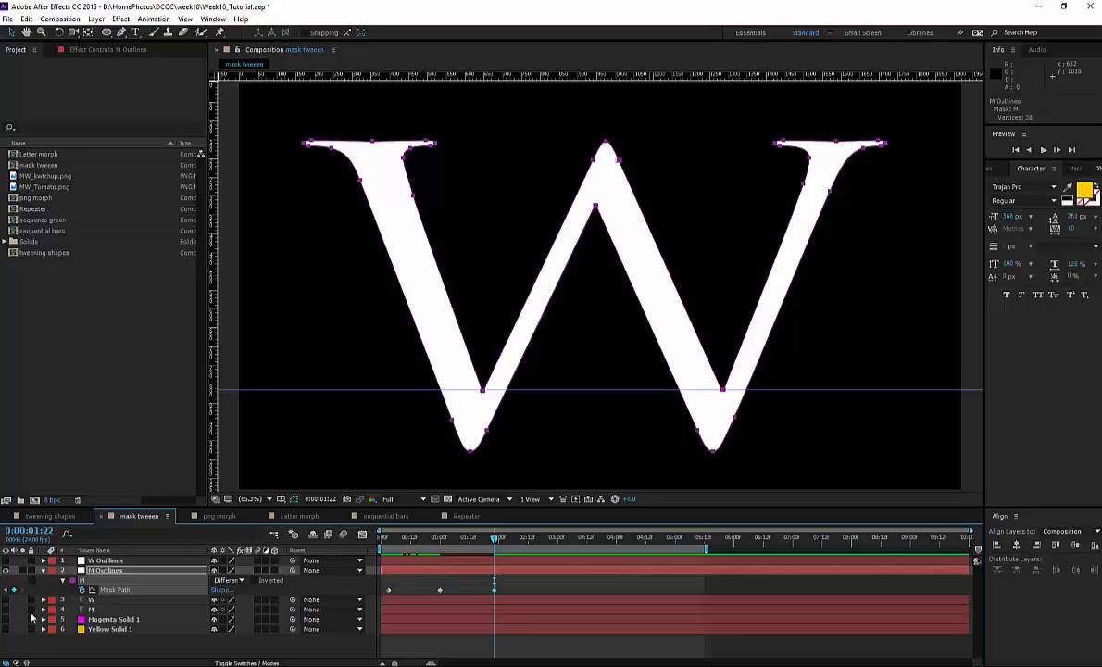
click(43, 620)
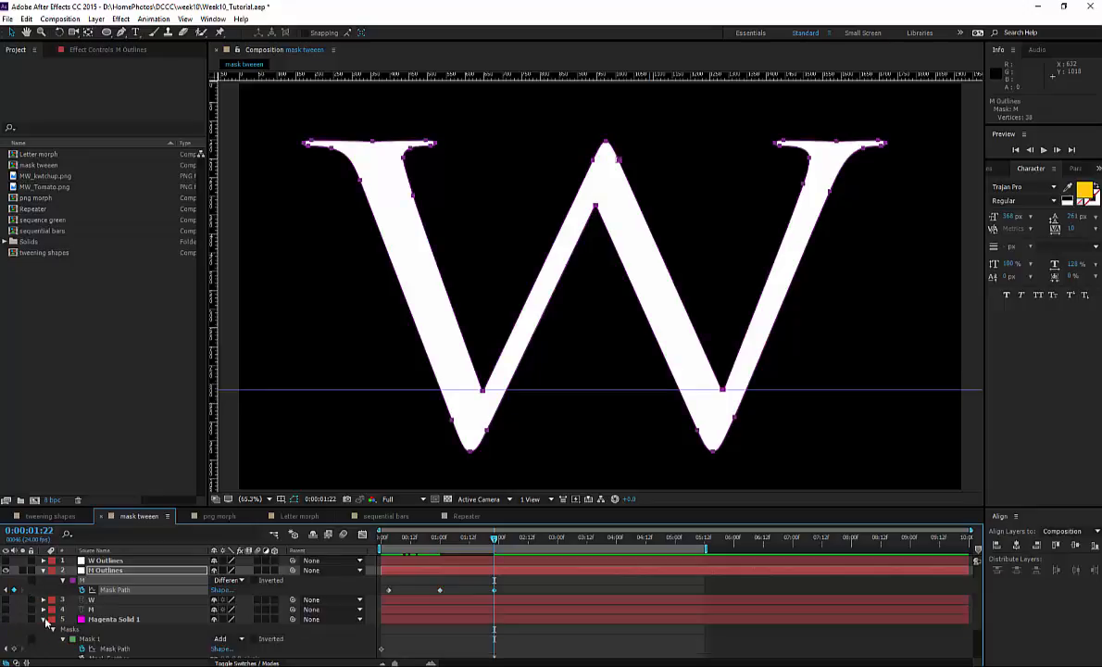
click(381, 612)
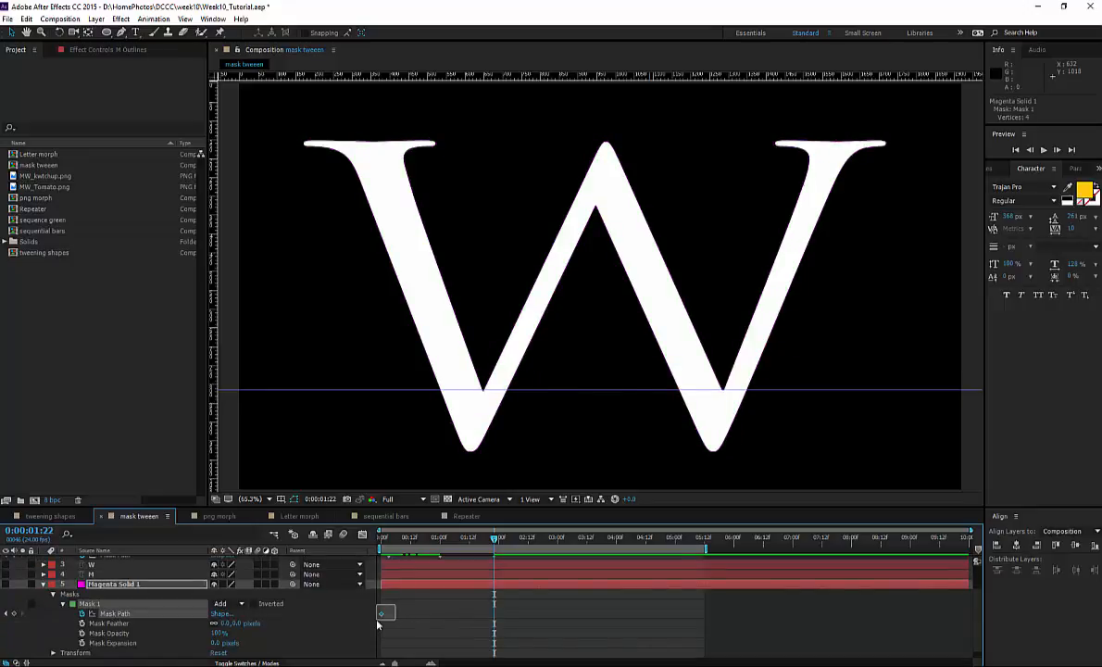
key(ctrl+c)
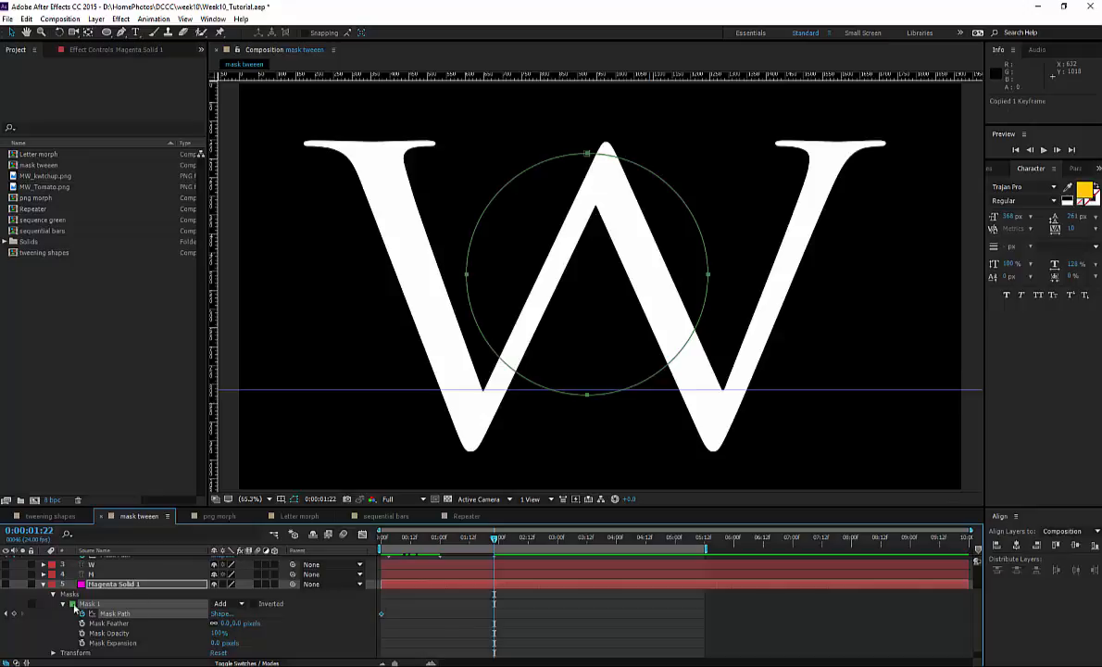
click(43, 585)
click(492, 589)
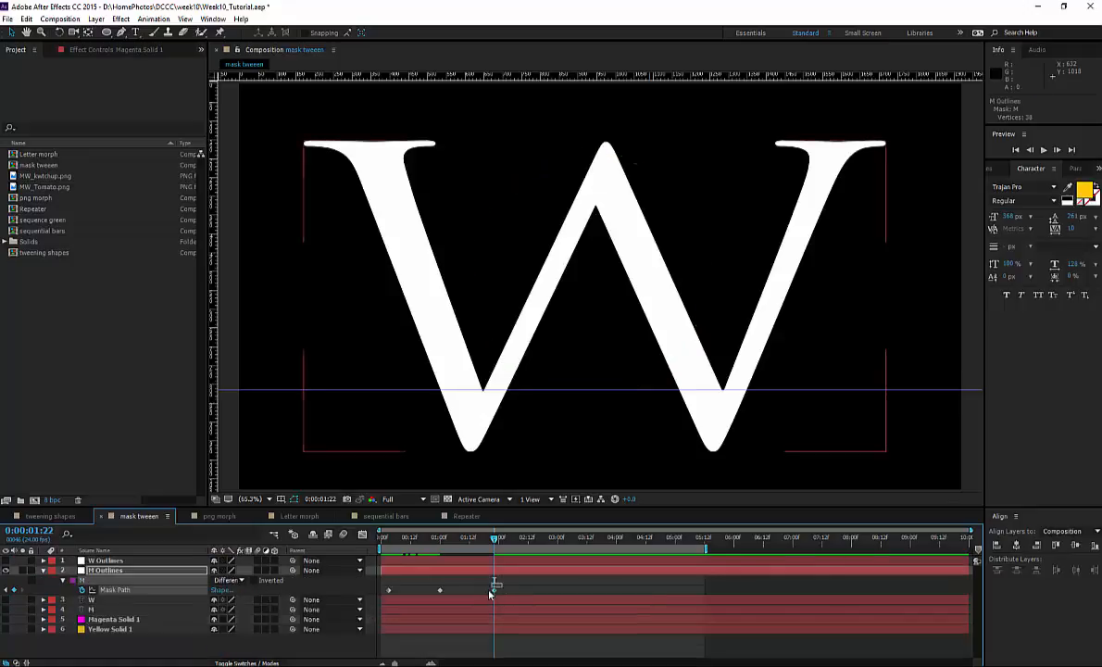
key(ctrl+v)
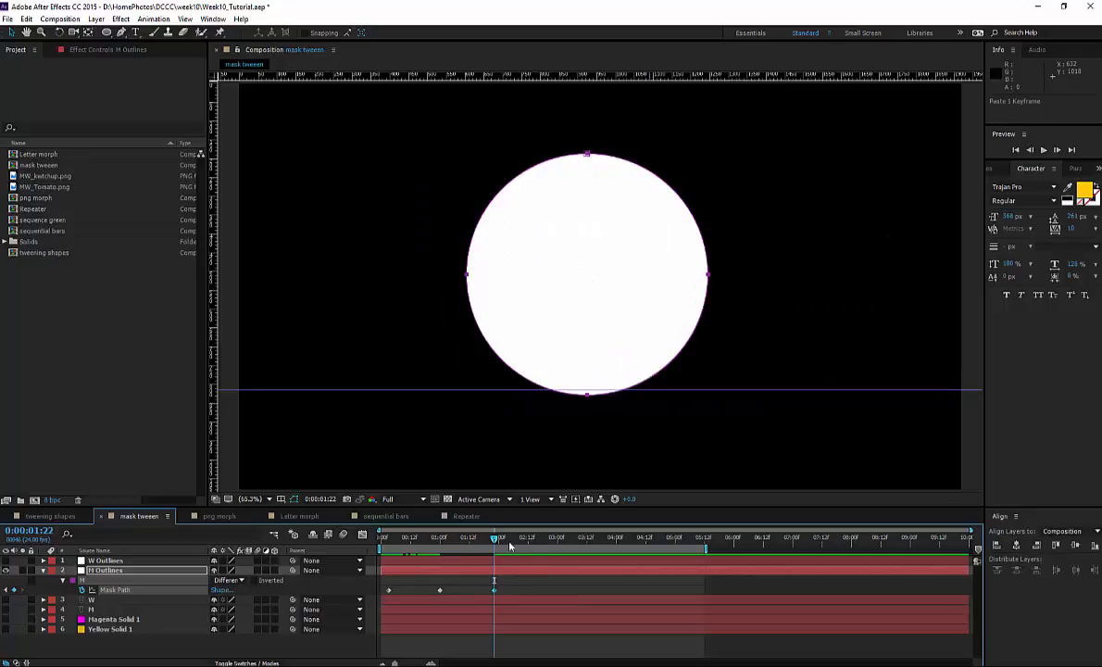
Step: Copy the first M shape keyframe of M Outlines to 0:00:02:16
drag(497, 540, 537, 580)
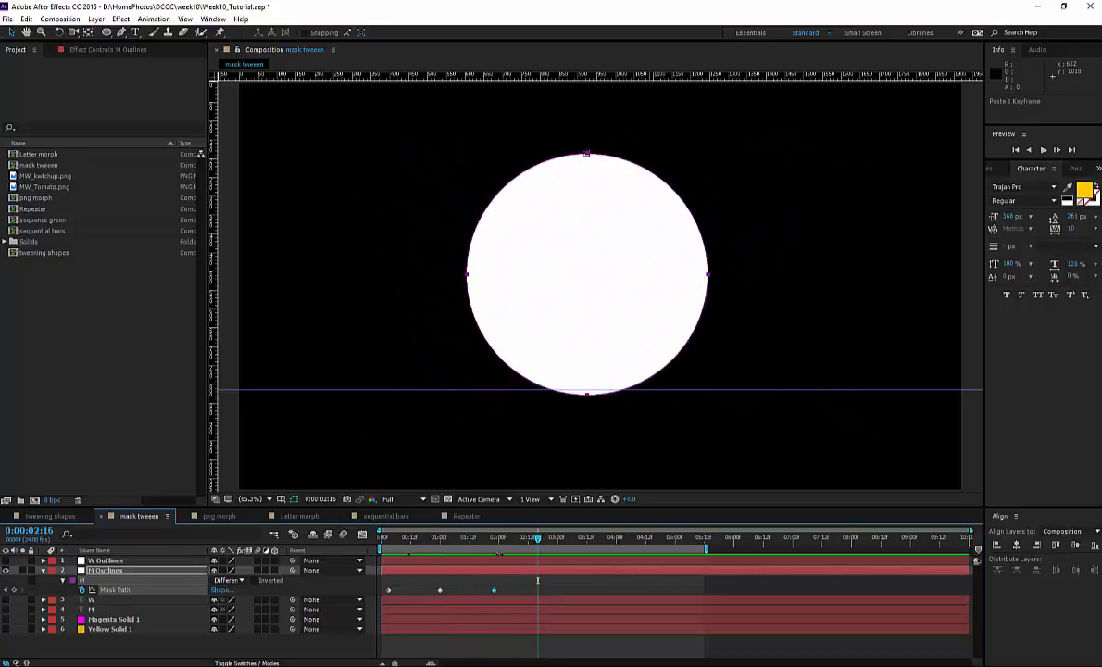
click(388, 589)
key(ctrl+c)
key(ctrl+v)
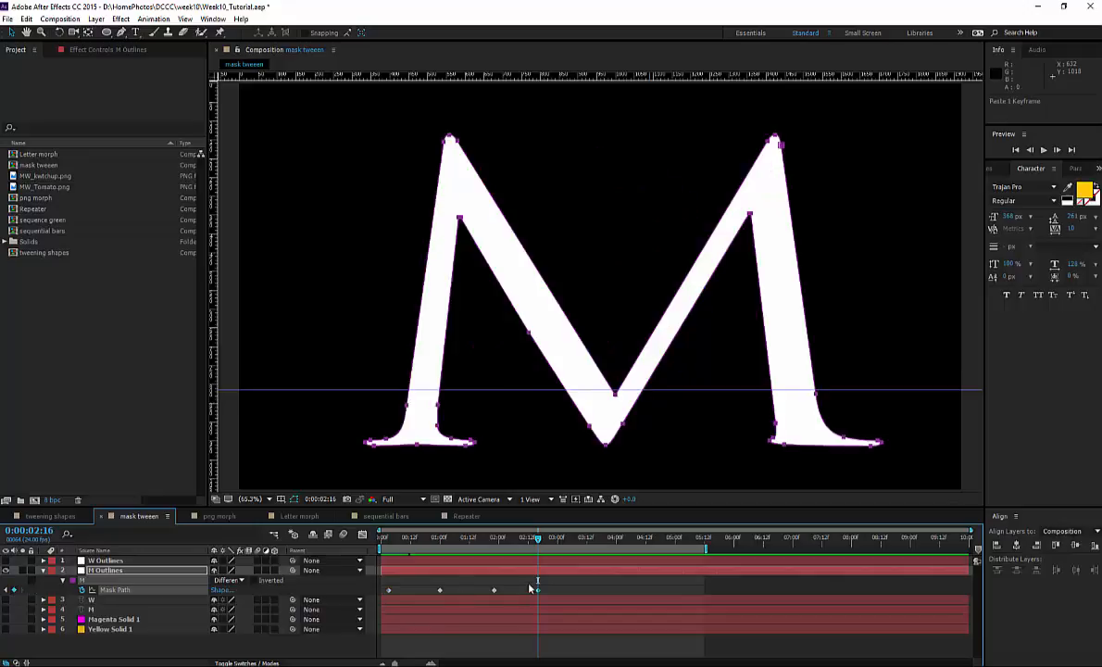
Step: Add a Mask Path keyframe to M Outlines at 0:00:03:20 and paste Yellow Solid 1's first pentagon mask path into it
drag(543, 546, 607, 549)
click(42, 630)
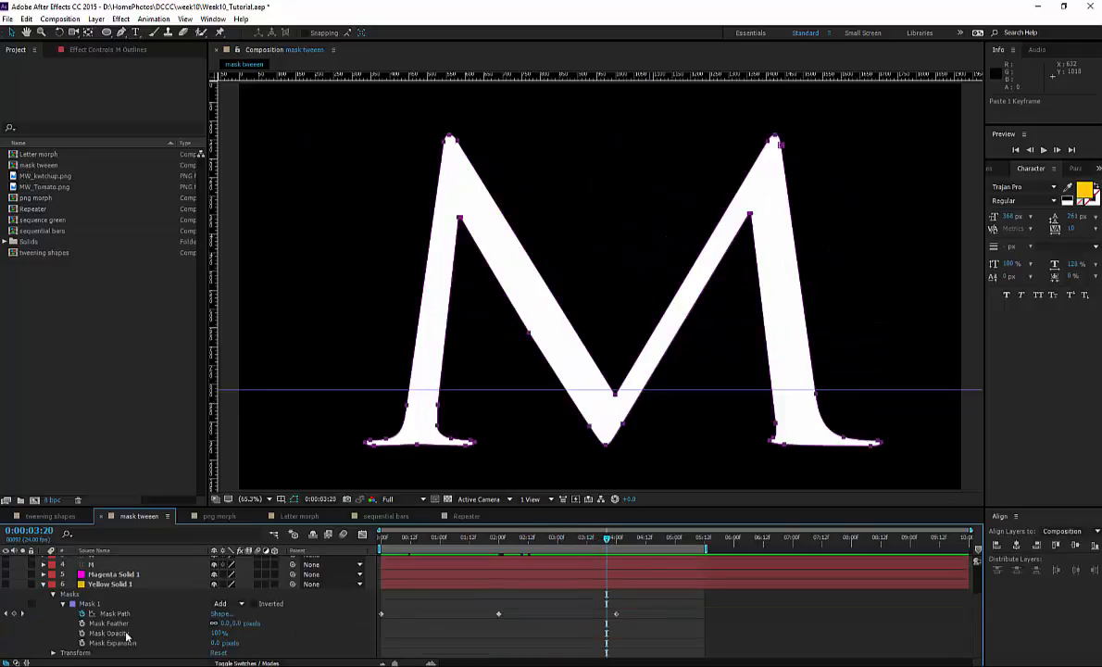
click(381, 614)
key(ctrl+c)
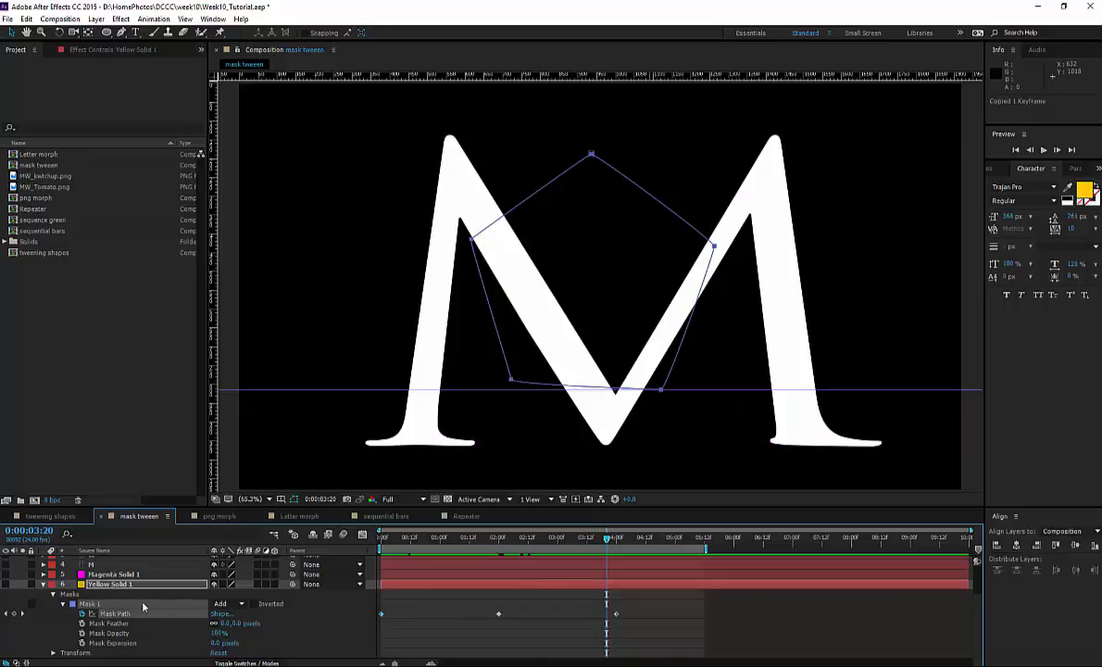
click(44, 585)
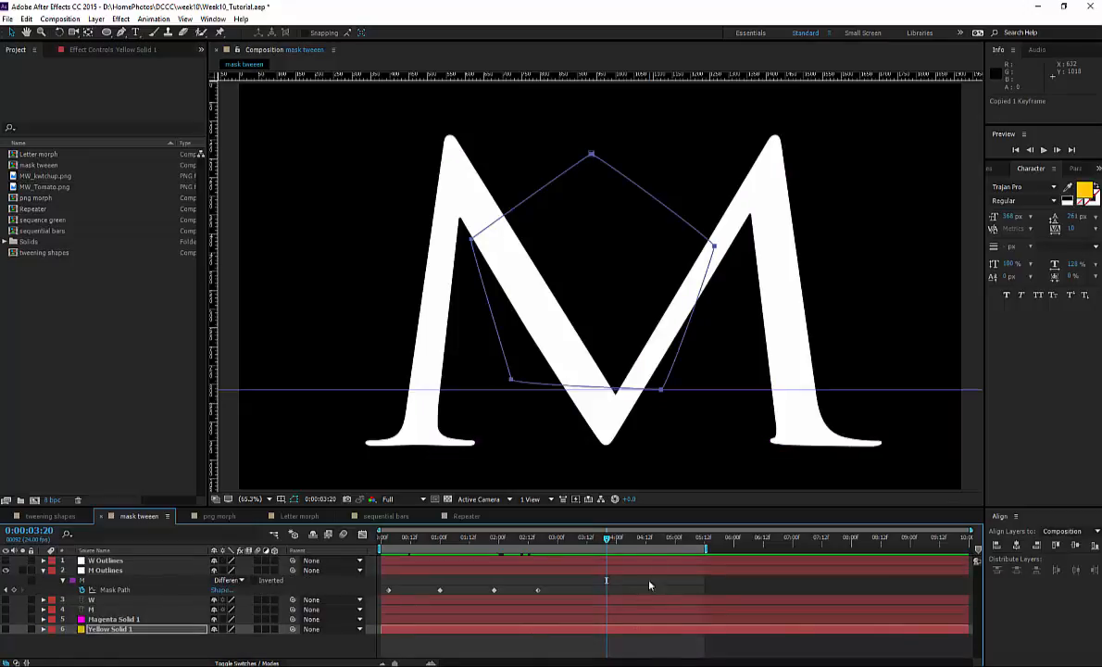
click(16, 591)
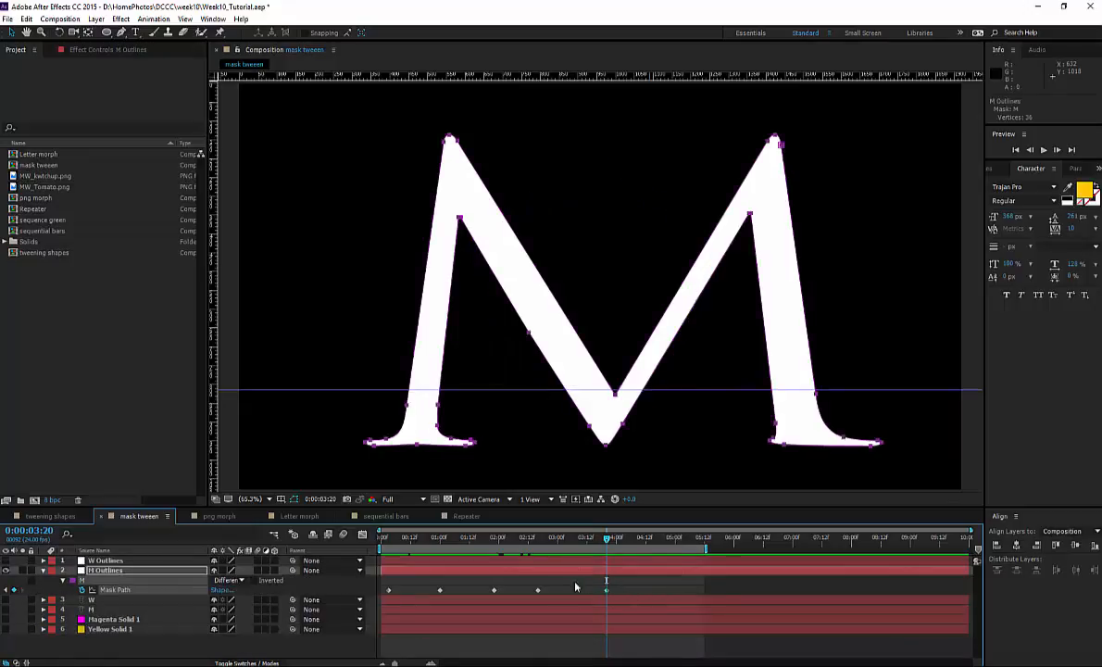
key(ctrl+v)
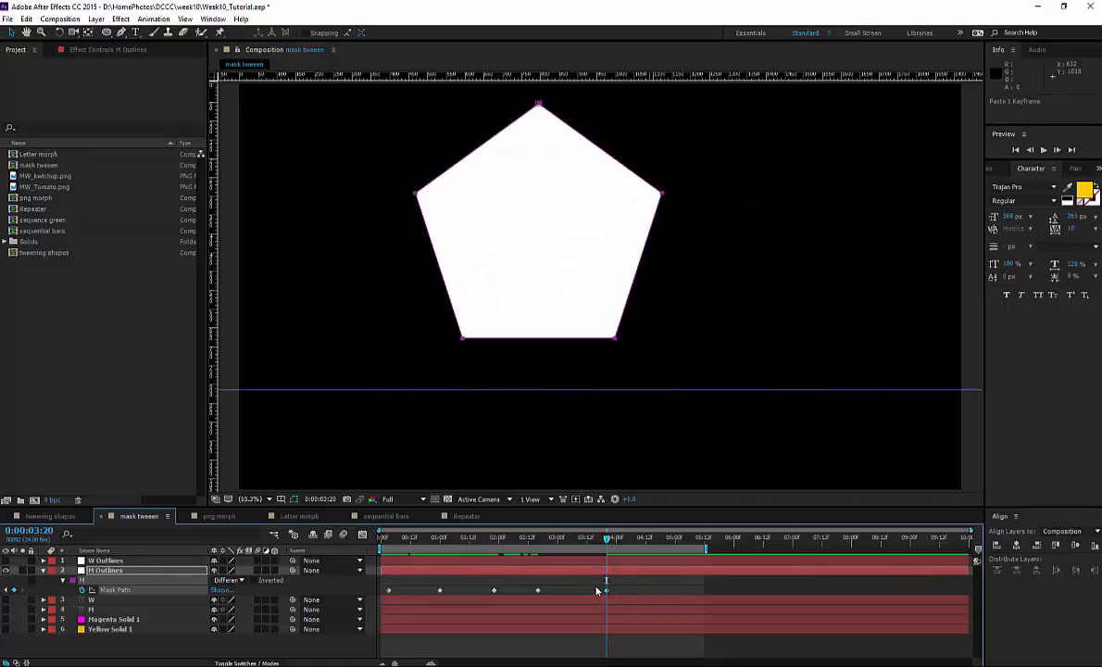
Step: Move the horizontal guide to about 952.9 at the M's baseline and lower the pentagon mask at 0:00:03:20 onto it
drag(606, 542, 342, 550)
mouse_move(546, 541)
mouse_down()
mouse_move(565, 542)
mouse_move(536, 542)
mouse_up()
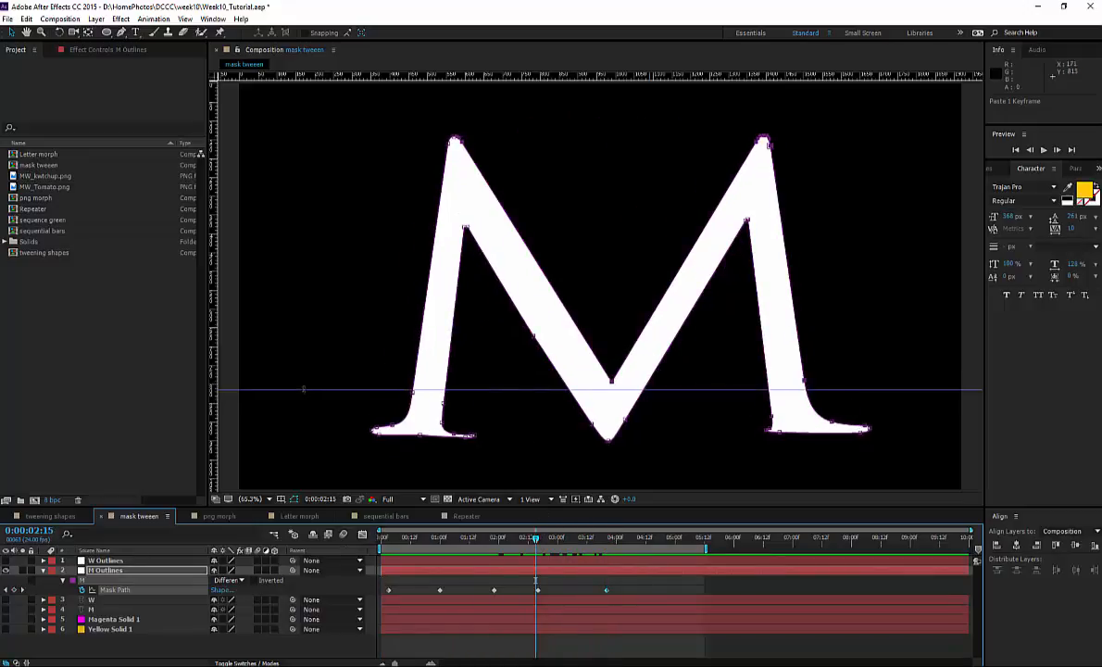
drag(304, 389, 305, 441)
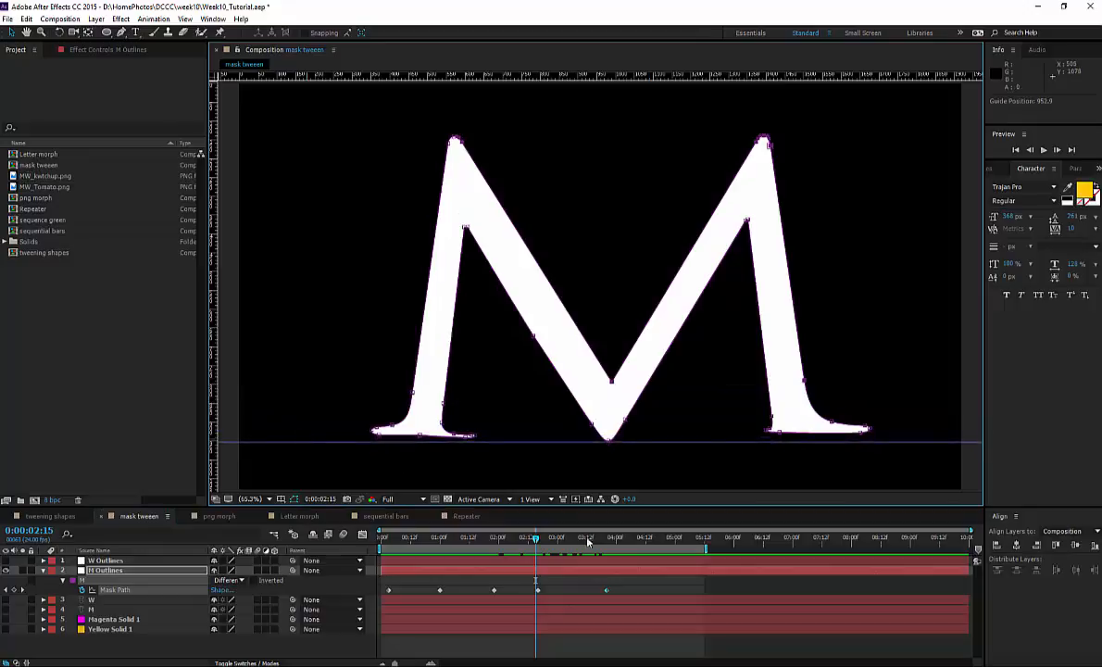
drag(532, 545, 608, 542)
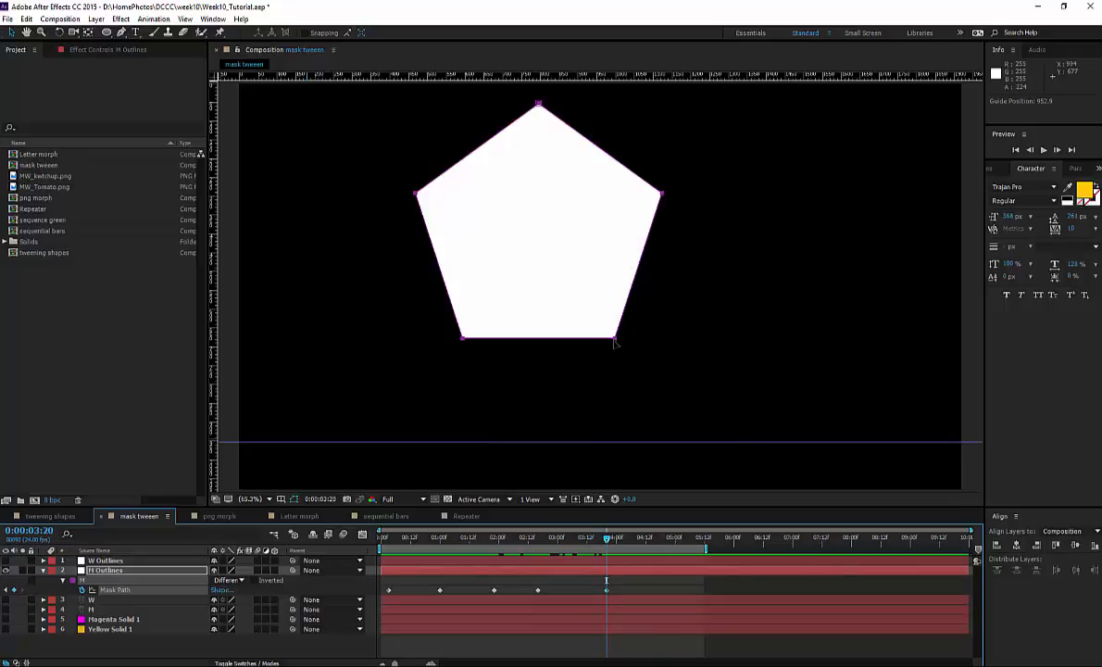
drag(613, 343, 614, 441)
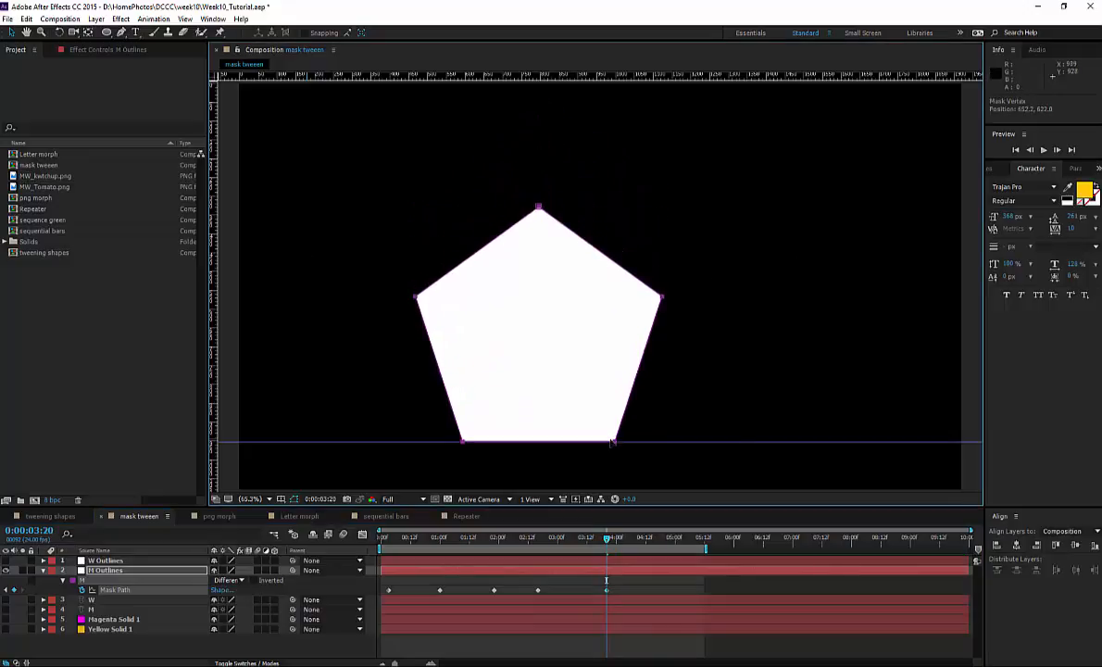
Step: End the work area at 0:00:03:23 and preview the mask morph from letters to shapes
mouse_move(610, 540)
mouse_down()
mouse_move(384, 537)
mouse_move(427, 525)
mouse_move(438, 538)
mouse_move(618, 538)
mouse_up()
key(n)
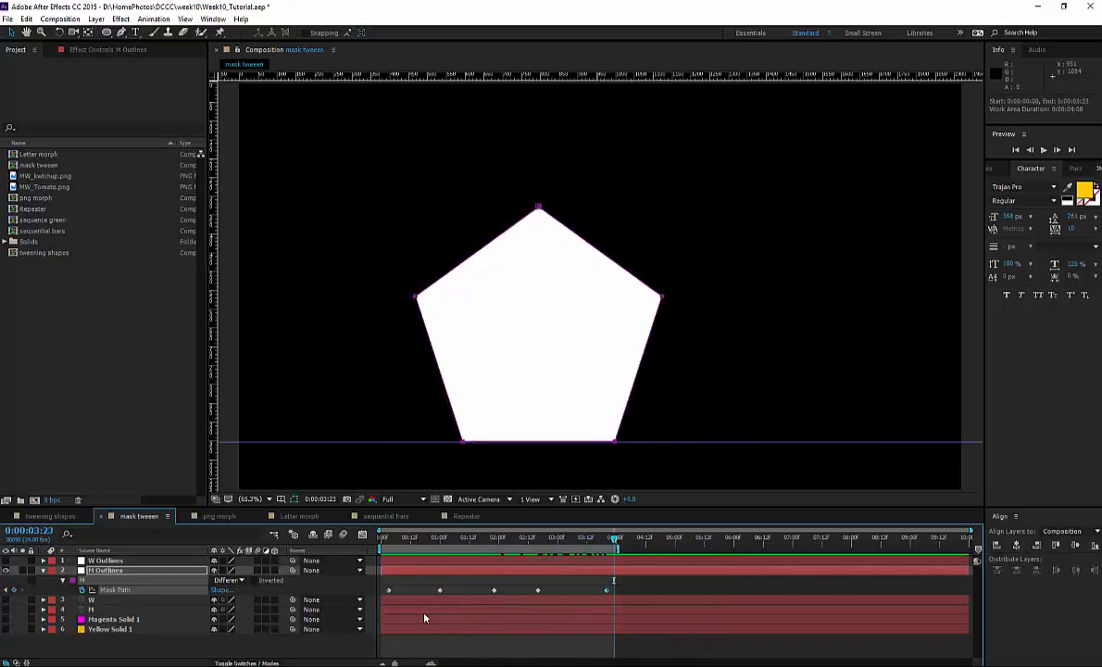
key(space)
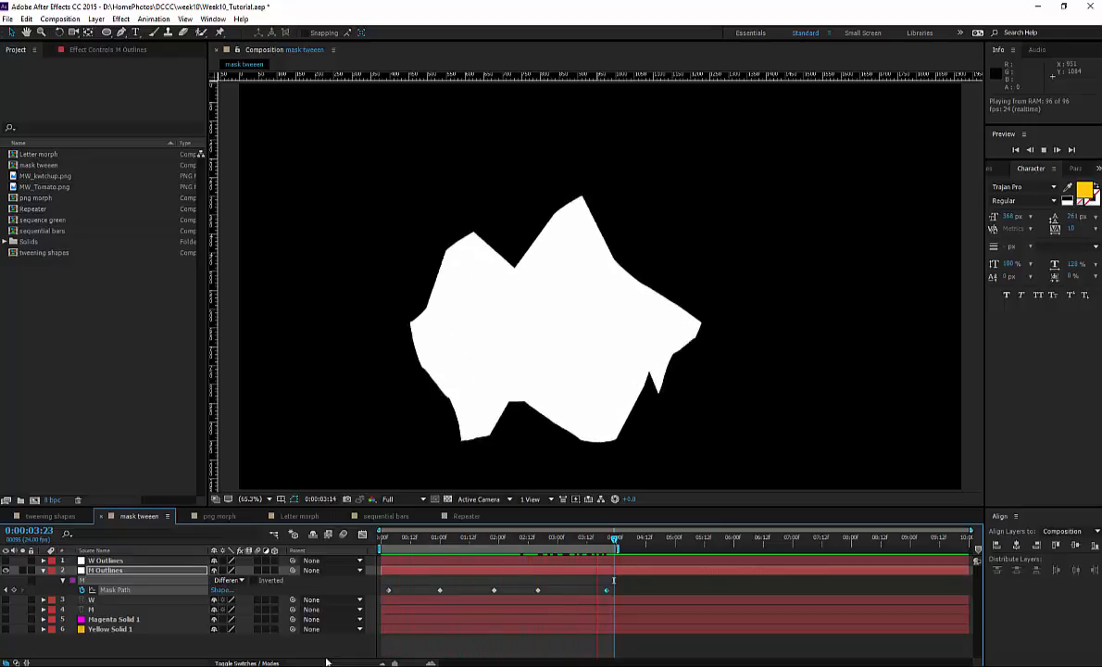
key(space)
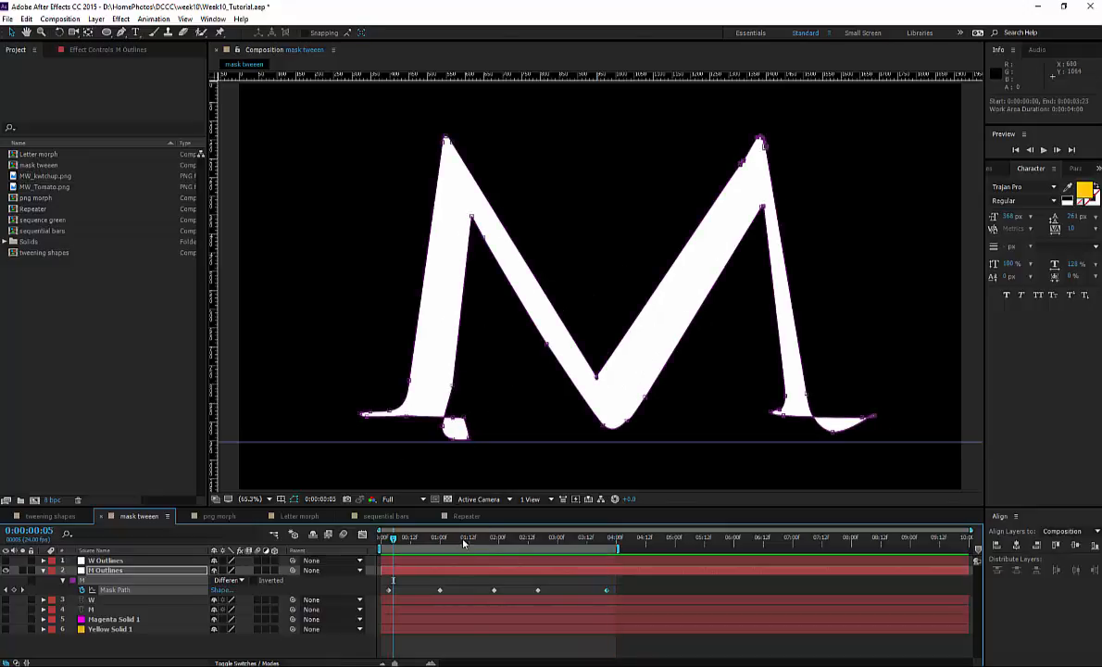
drag(464, 544, 470, 545)
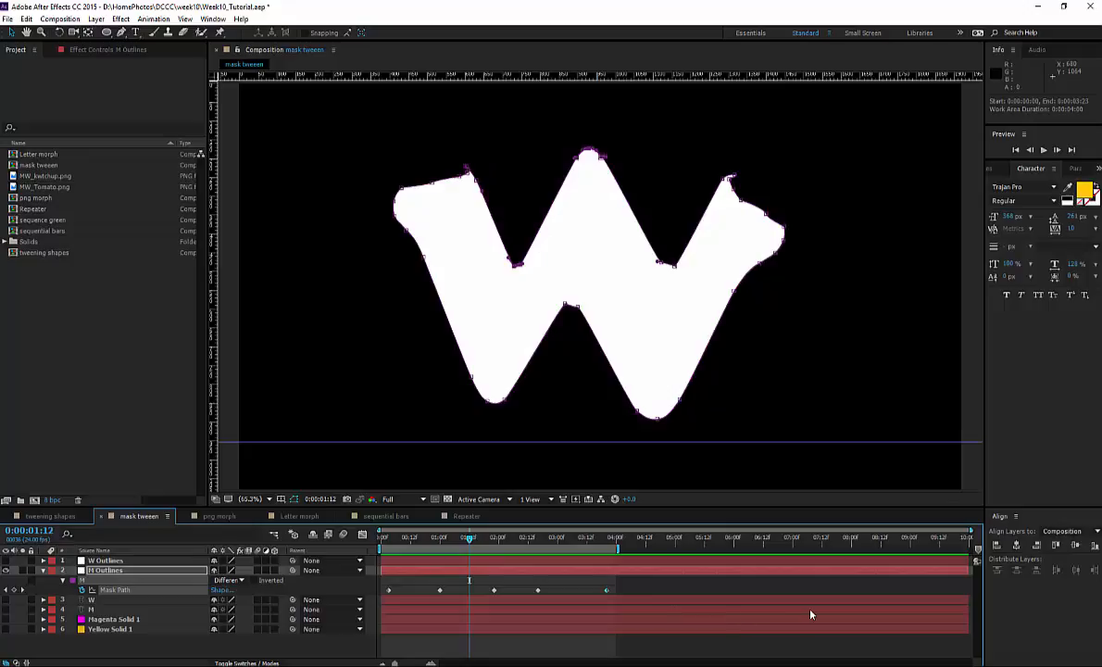